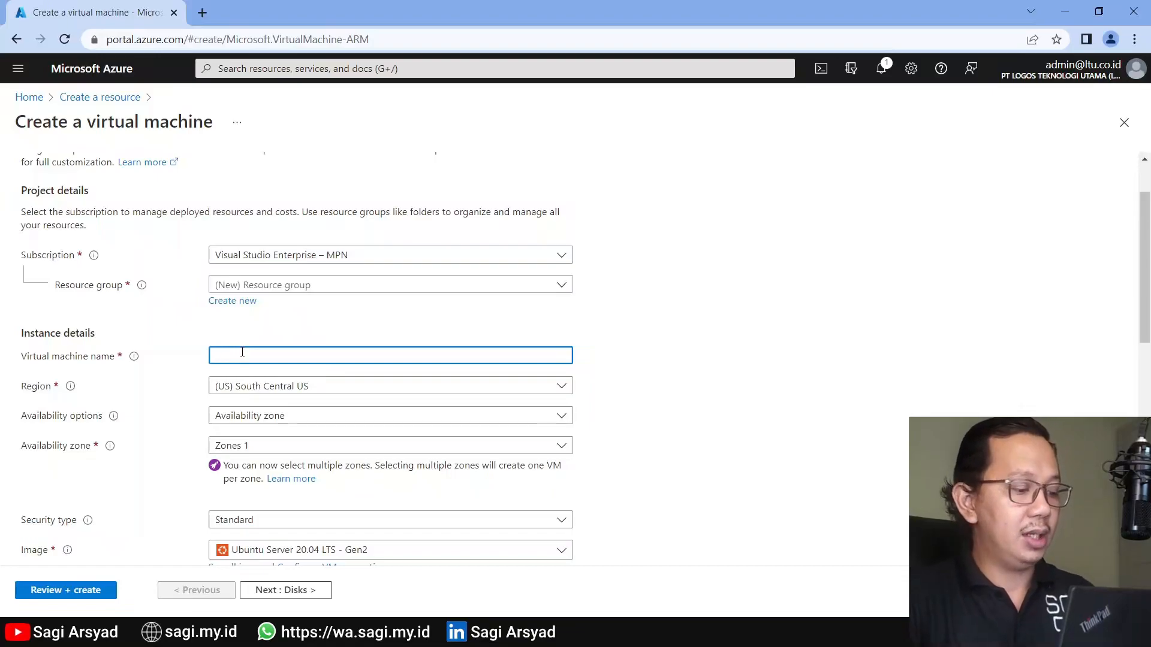
Name the virtual machine SagiTest and set its region to (Asia Pacific) Southeast Asia.
{"action": "type", "text": "SagiTest"}
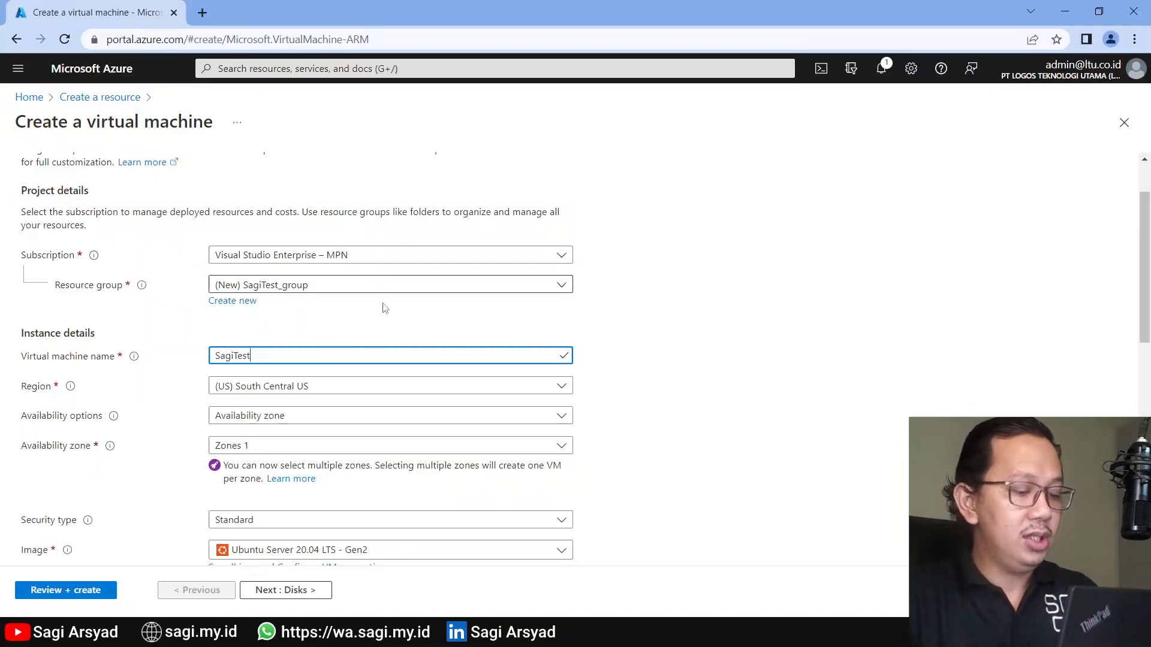
{"action": "scroll", "coordinate": [605, 350], "scroll_direction": "down", "scroll_amount": 1}
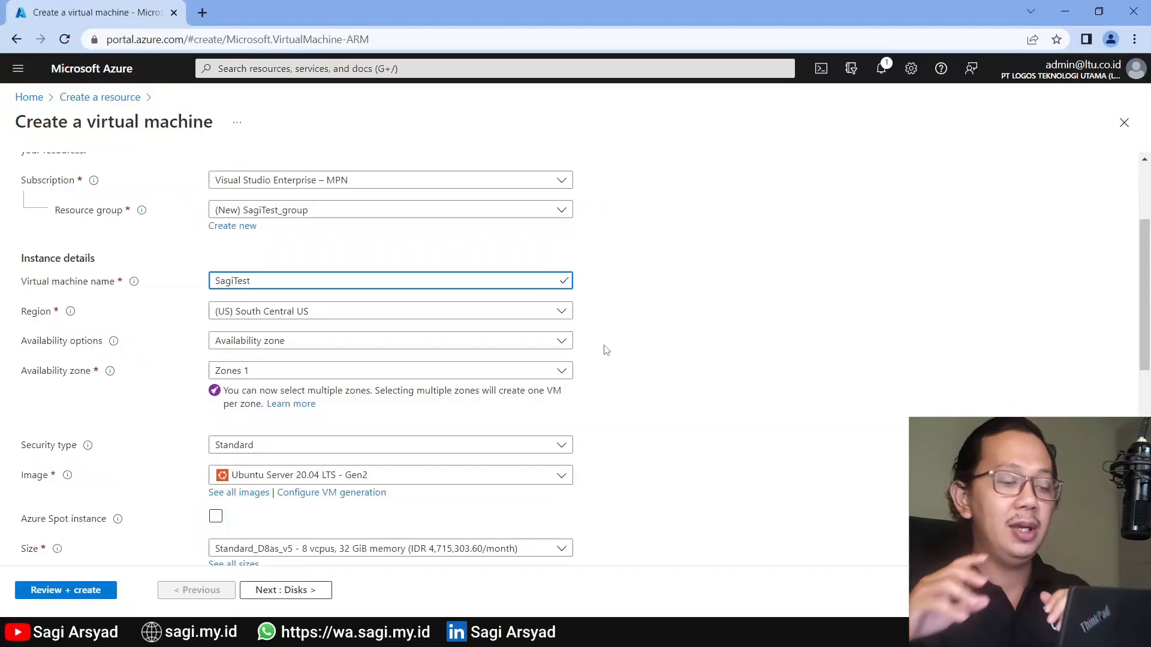
{"action": "left_click", "coordinate": [566, 322]}
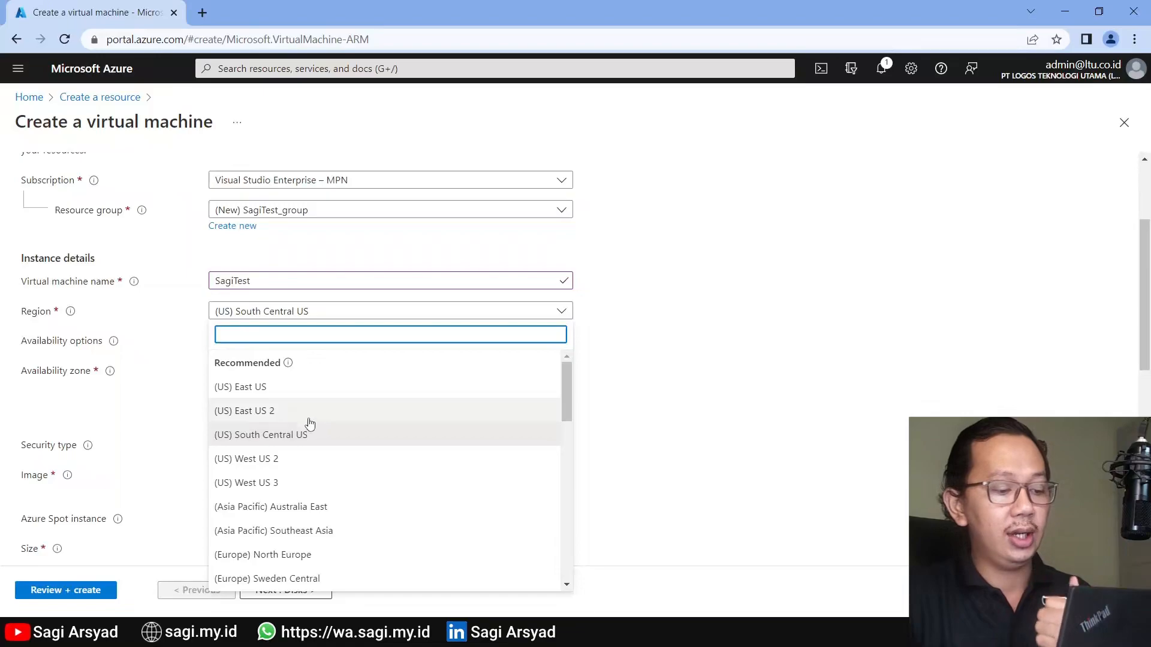
{"action": "scroll", "coordinate": [306, 432], "scroll_direction": "down", "scroll_amount": 3}
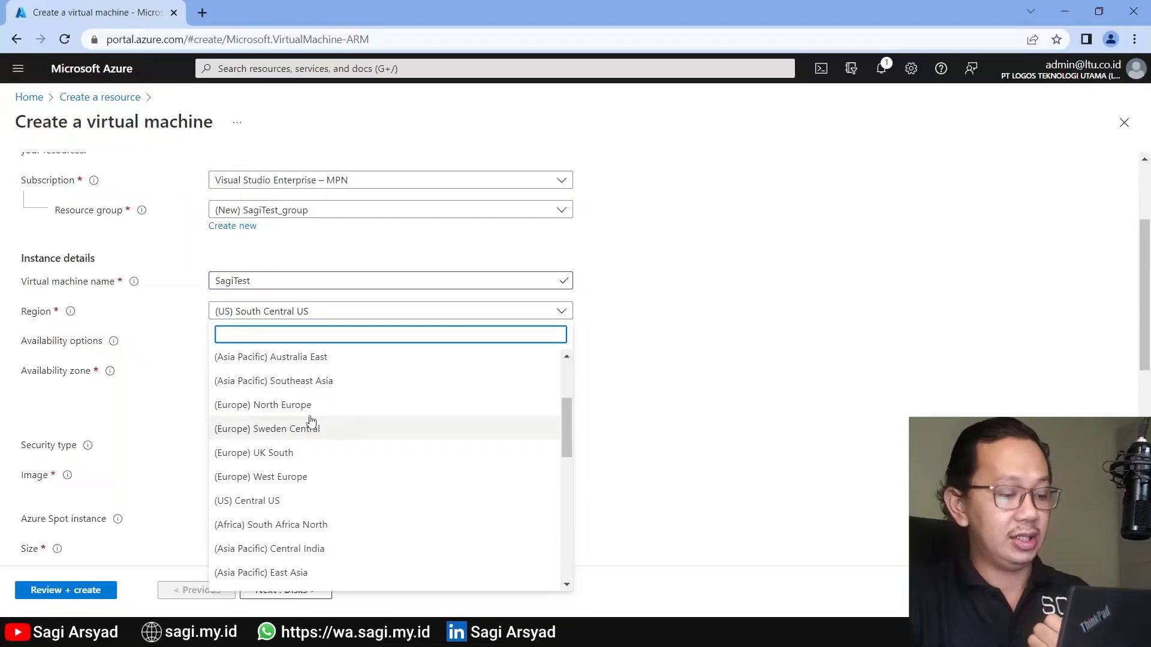
{"action": "scroll", "coordinate": [309, 413], "scroll_direction": "down", "scroll_amount": 2}
{"action": "scroll", "coordinate": [310, 414], "scroll_direction": "up", "scroll_amount": 2}
{"action": "scroll", "coordinate": [312, 408], "scroll_direction": "down", "scroll_amount": 1}
{"action": "scroll", "coordinate": [311, 414], "scroll_direction": "down", "scroll_amount": 5}
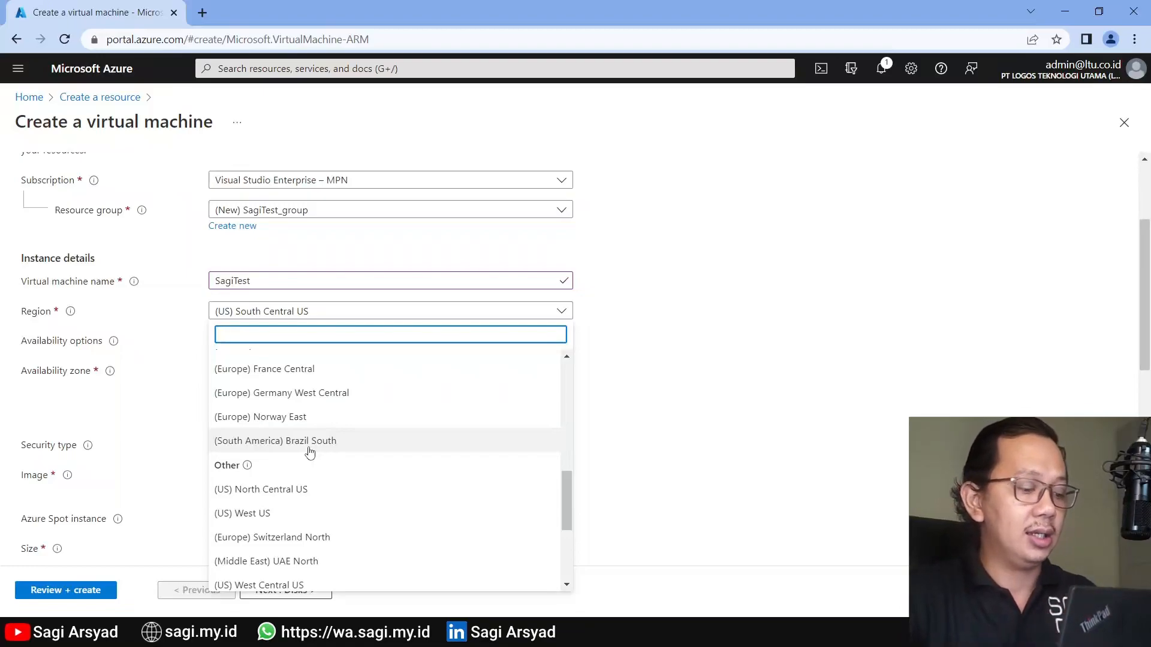
{"action": "scroll", "coordinate": [310, 453], "scroll_direction": "up", "scroll_amount": 5}
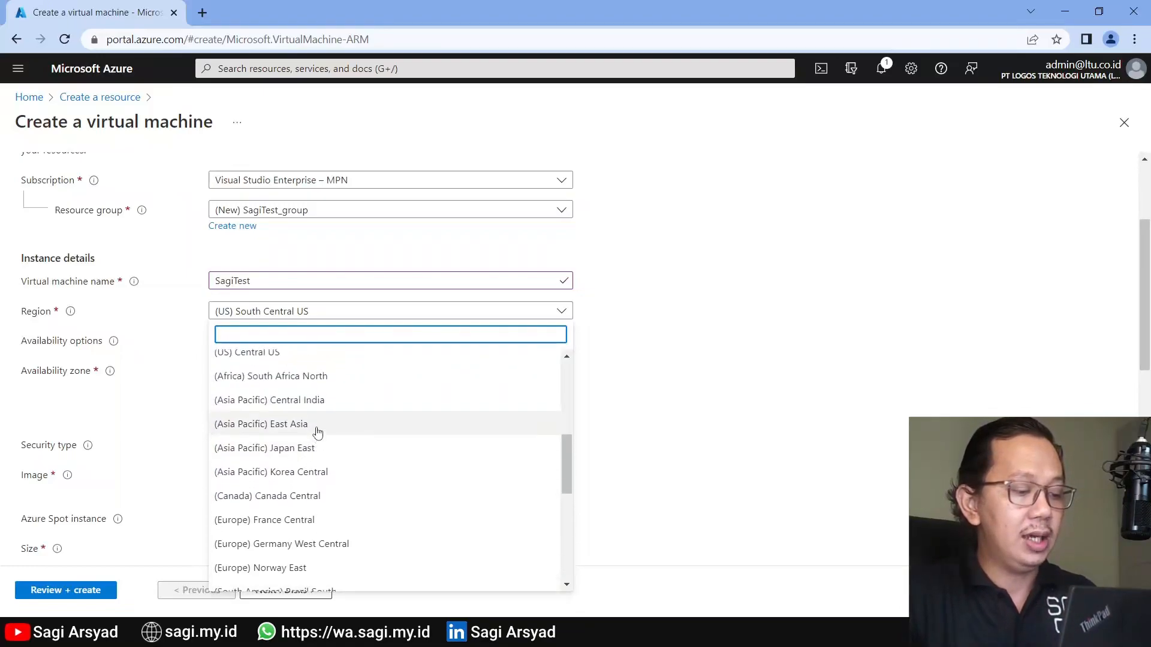
{"action": "scroll", "coordinate": [326, 419], "scroll_direction": "up", "scroll_amount": 1}
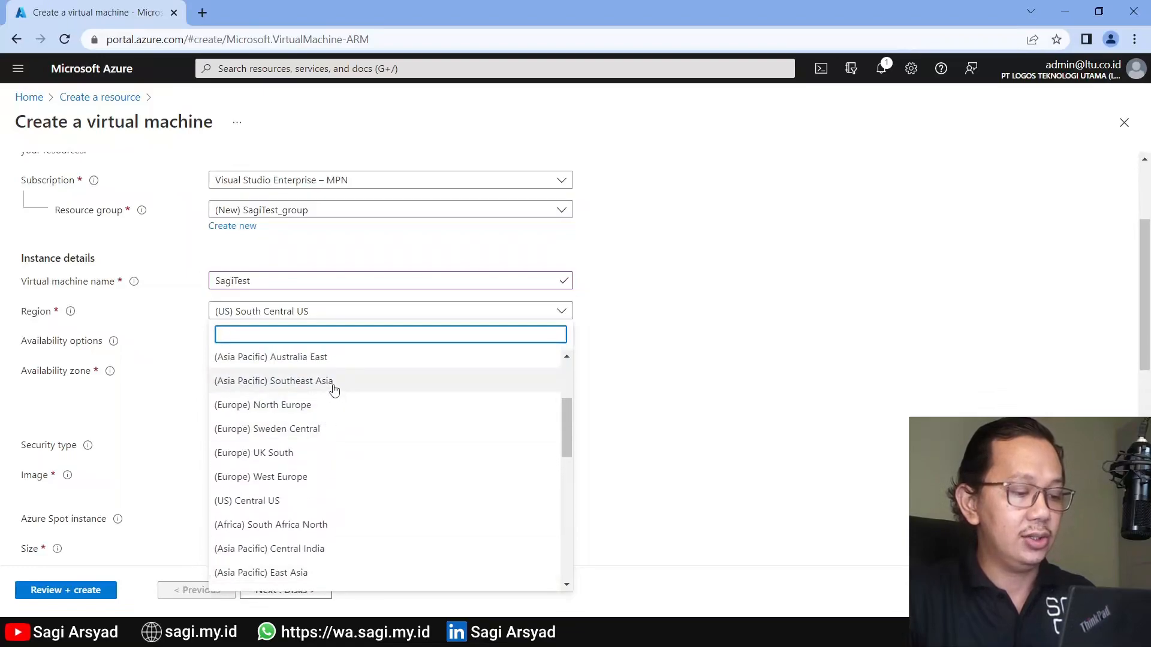
{"action": "left_click", "coordinate": [334, 384]}
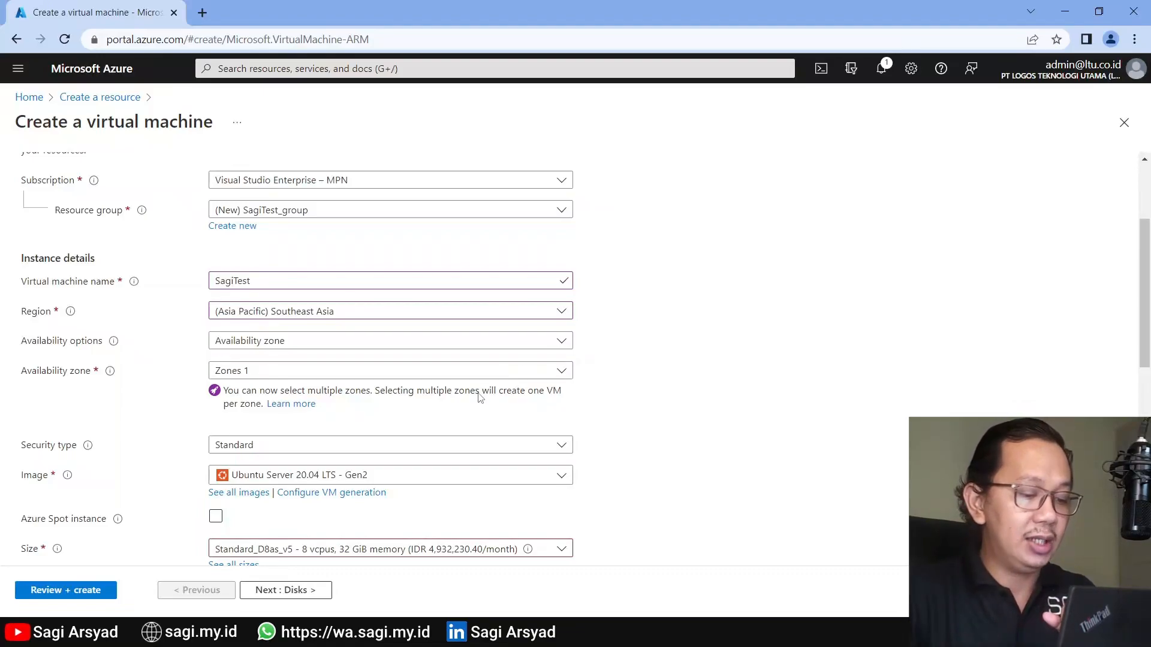
Check the selectable availability zones, then set the availability option to No infrastructure redundancy required.
{"action": "left_click", "coordinate": [474, 373]}
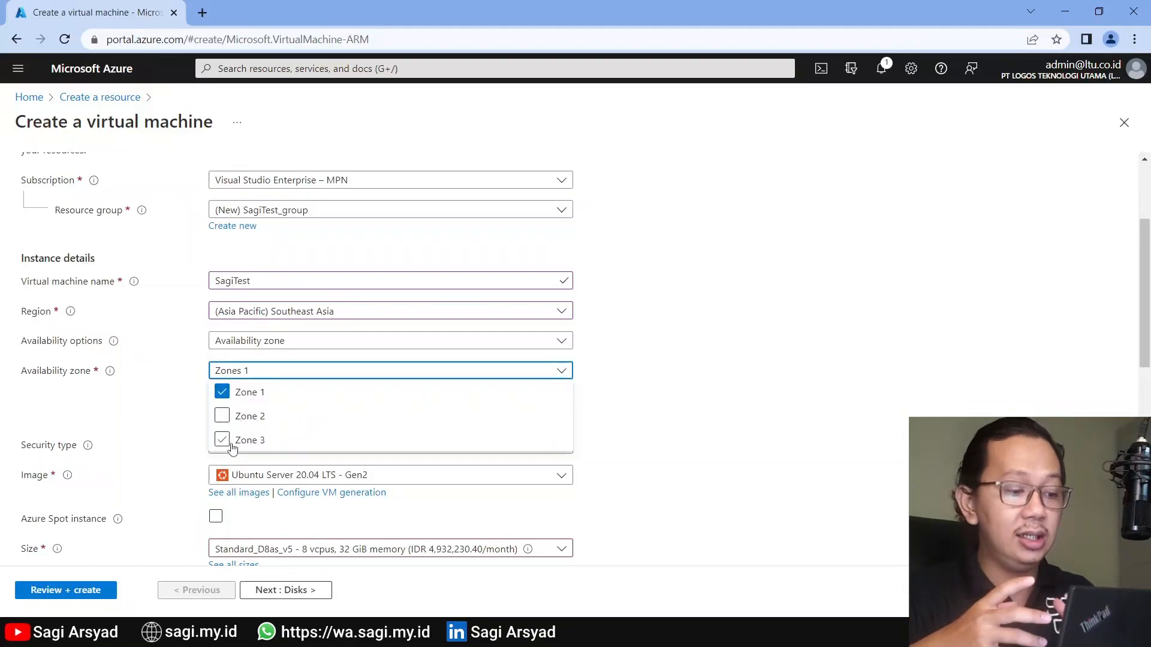
{"action": "left_click", "coordinate": [437, 374]}
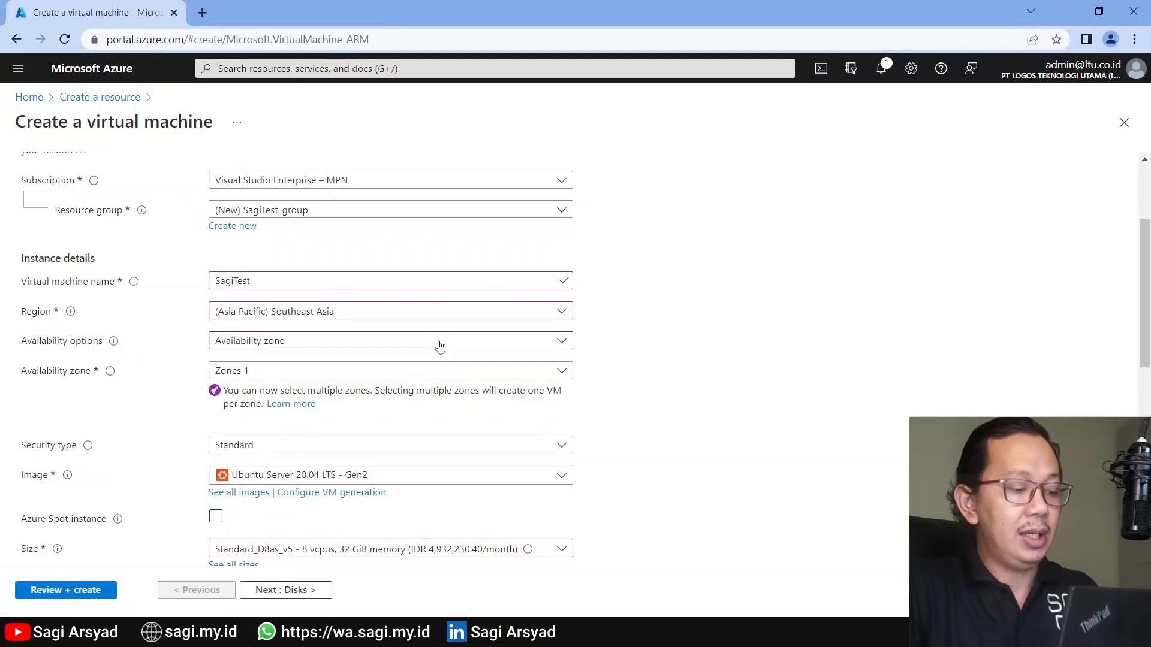
{"action": "left_click", "coordinate": [437, 347]}
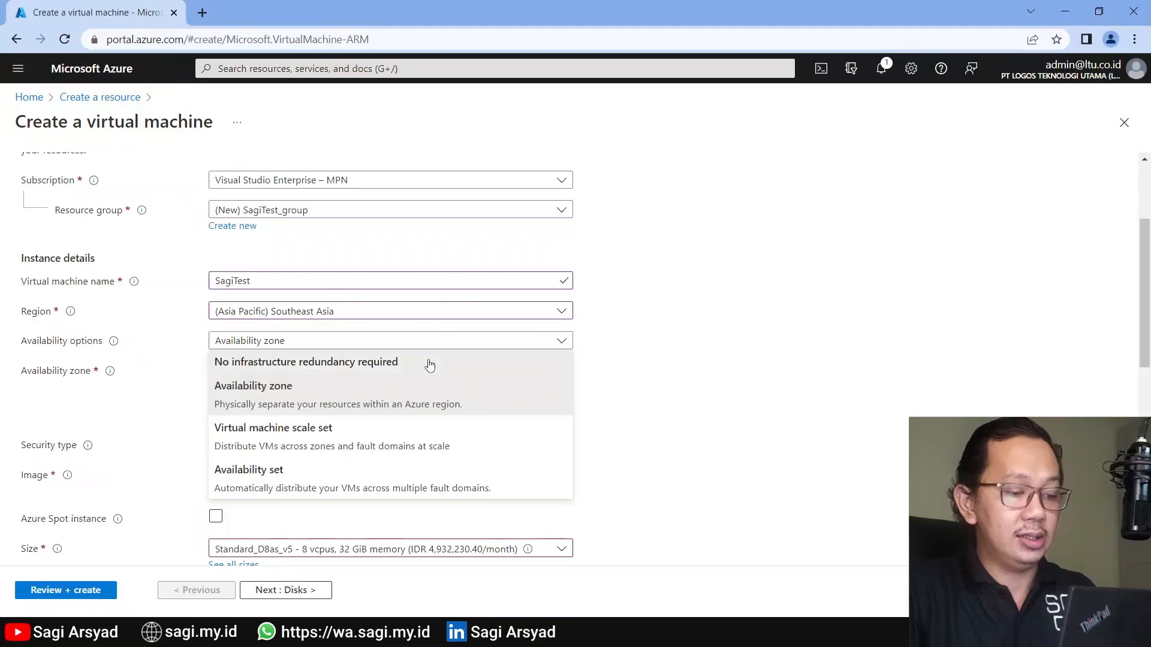
{"action": "left_click", "coordinate": [429, 364]}
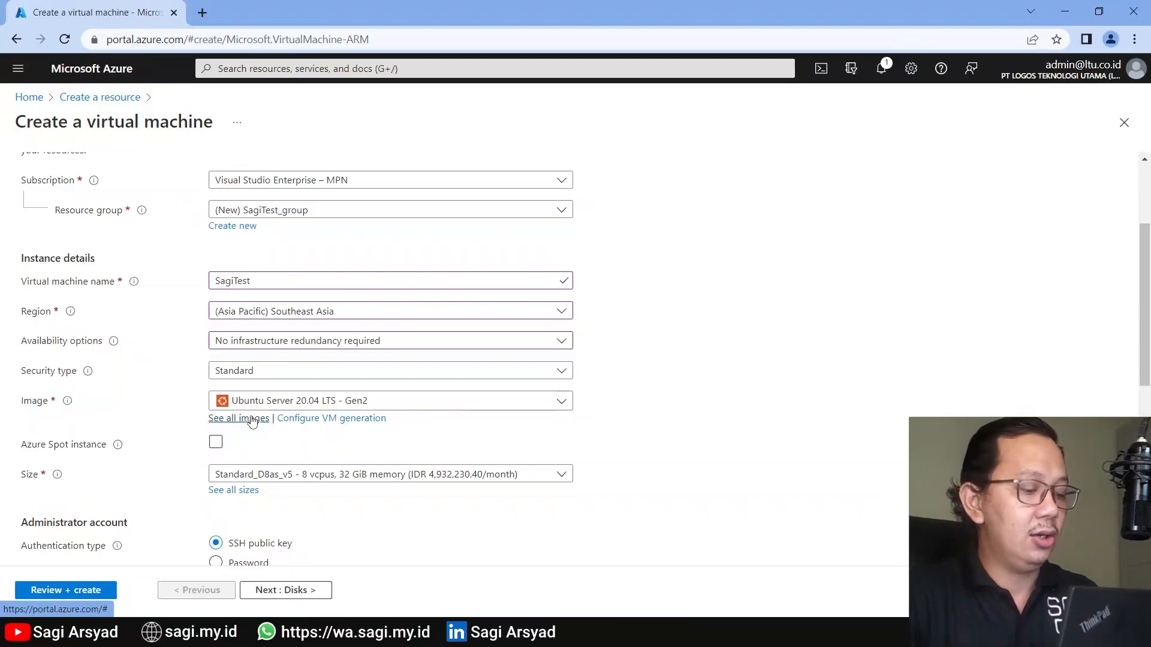
Search the Marketplace images for Ubuntu and choose Ubuntu Server 22.04 LTS - x64 Gen 2 as the virtual machine's image.
{"action": "left_click", "coordinate": [252, 419]}
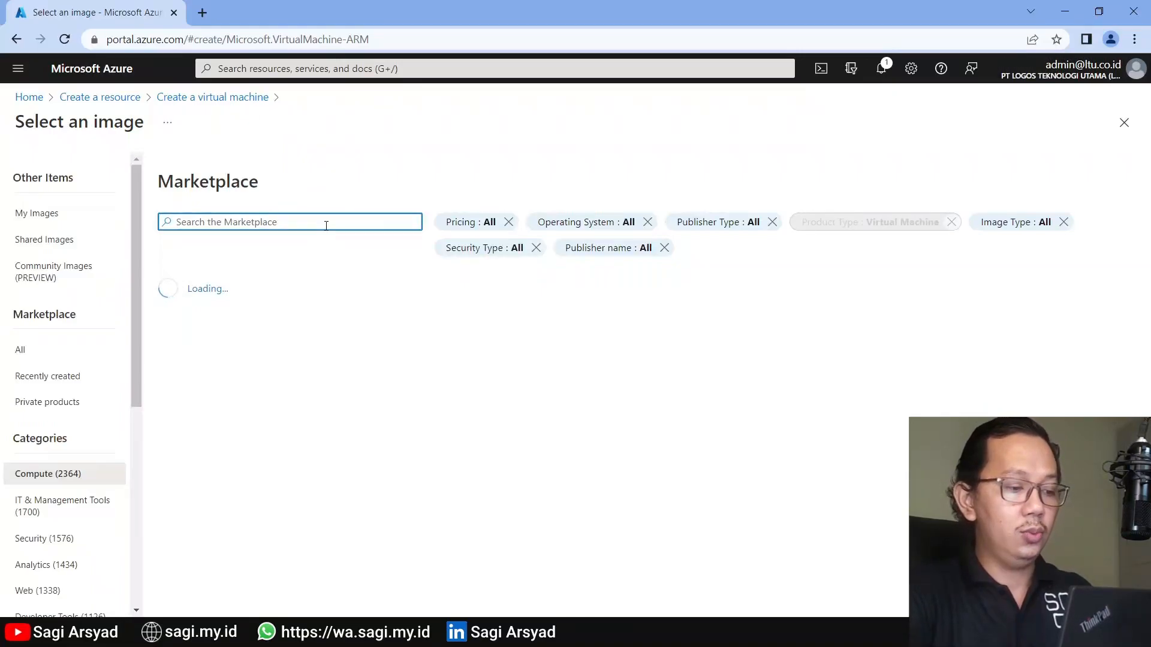
{"action": "type", "text": "Ubuntu"}
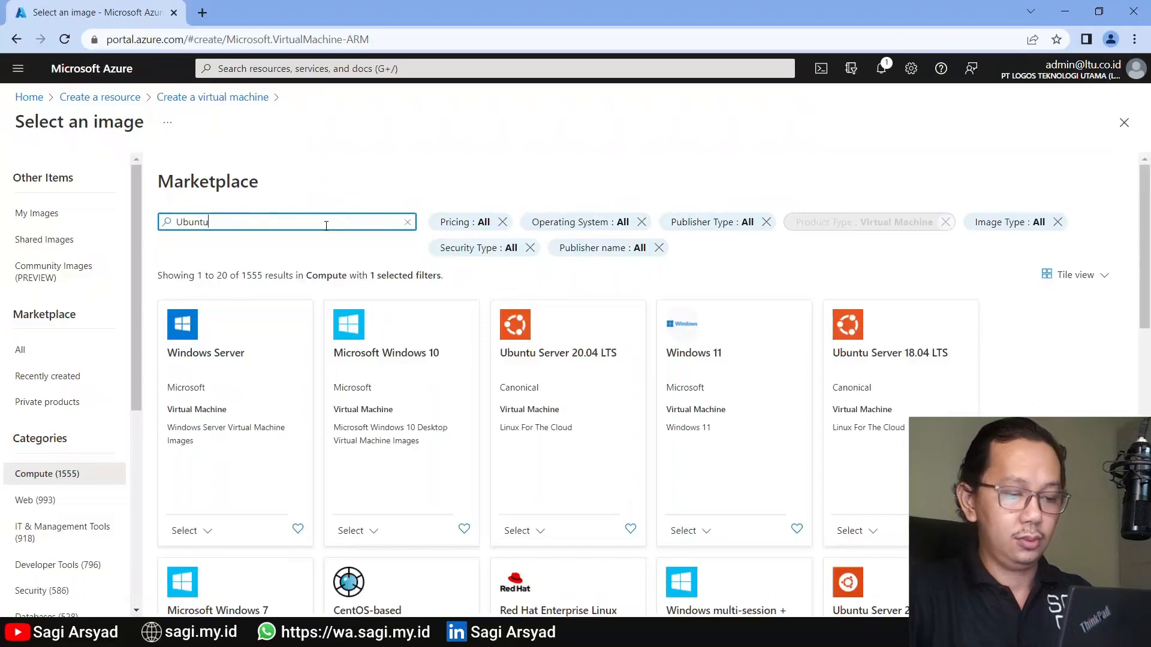
{"action": "key", "text": "Return"}
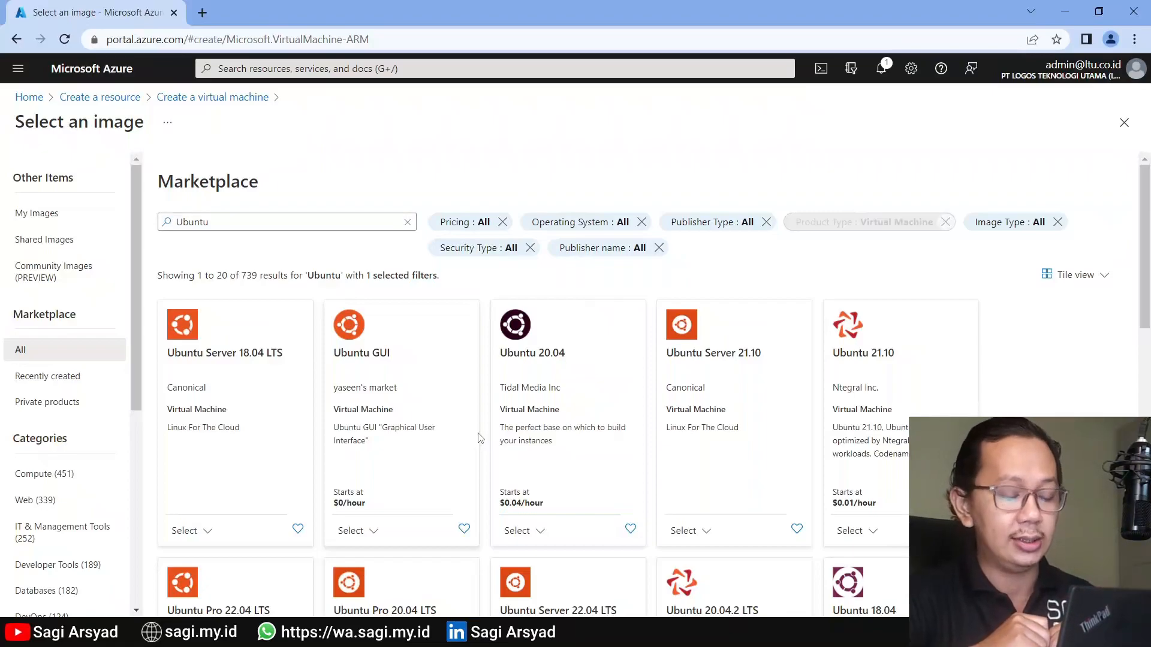
{"action": "scroll", "coordinate": [480, 472], "scroll_direction": "down", "scroll_amount": 5}
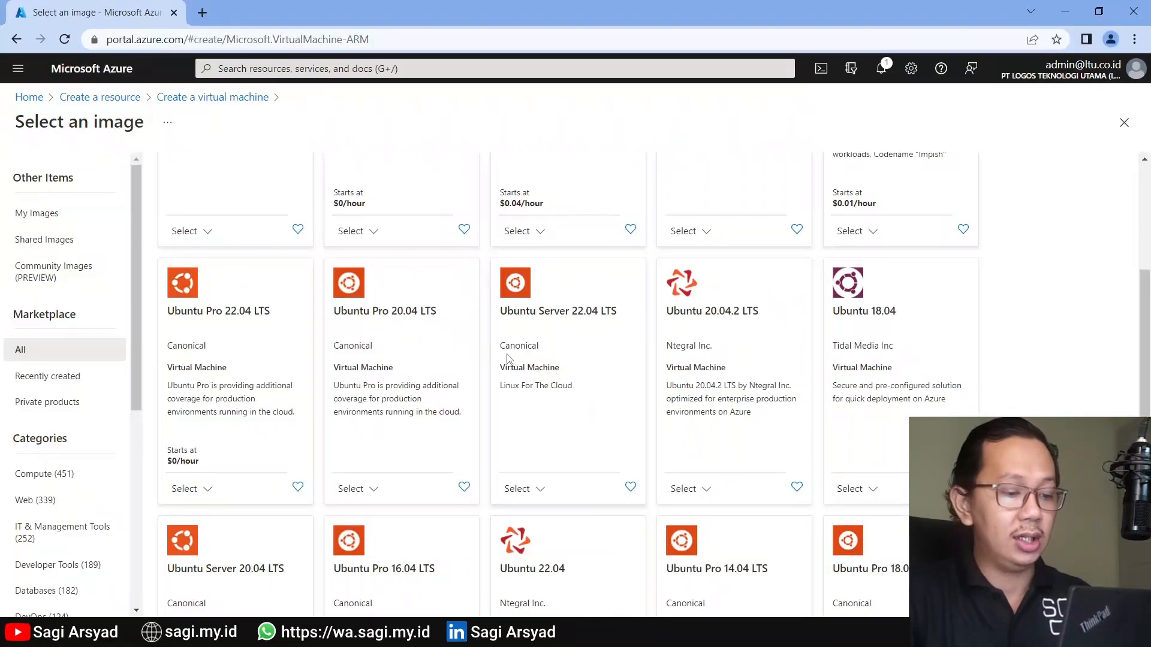
{"action": "left_click", "coordinate": [544, 490]}
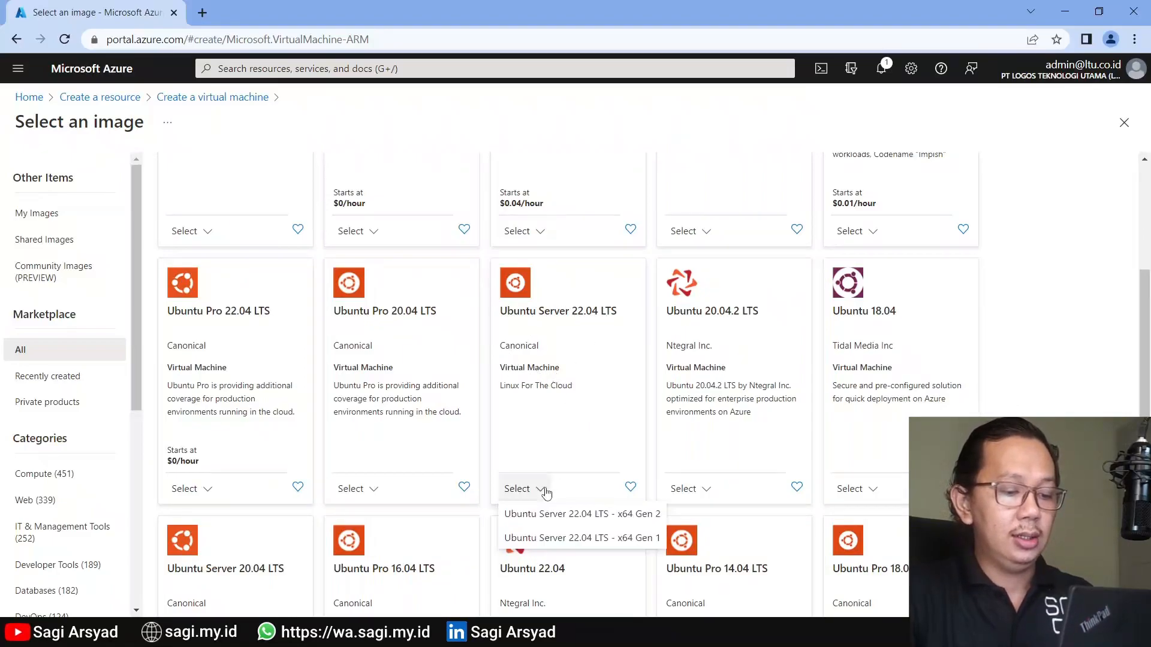
{"action": "left_click", "coordinate": [559, 516]}
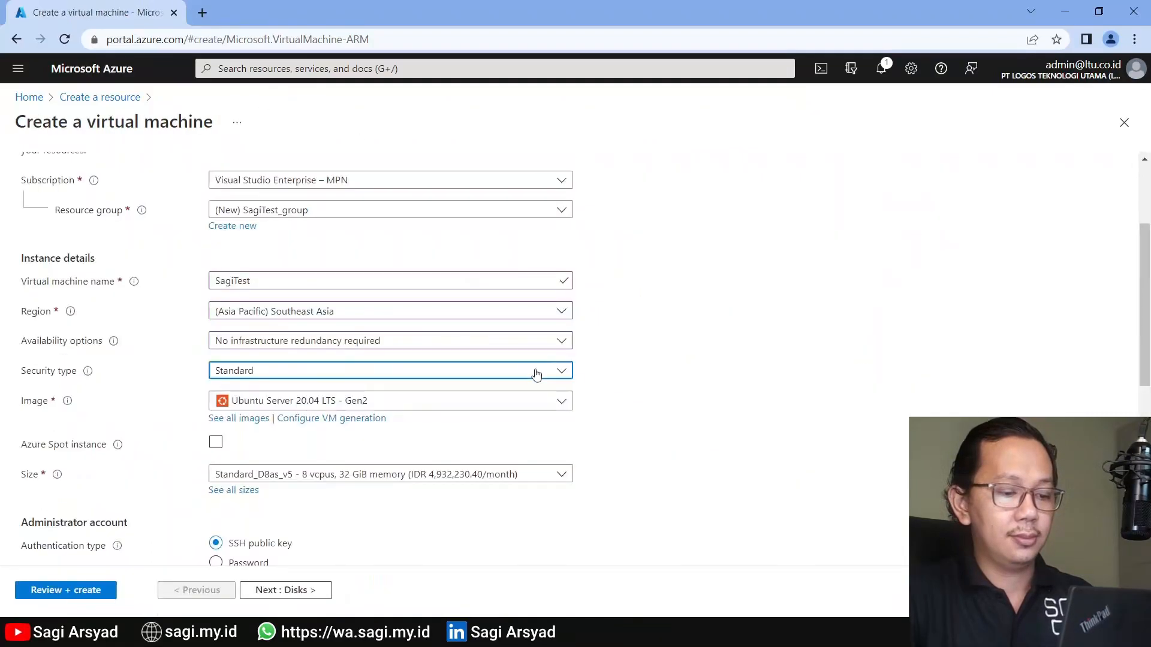
{"action": "left_click", "coordinate": [535, 372]}
{"action": "left_click", "coordinate": [750, 384]}
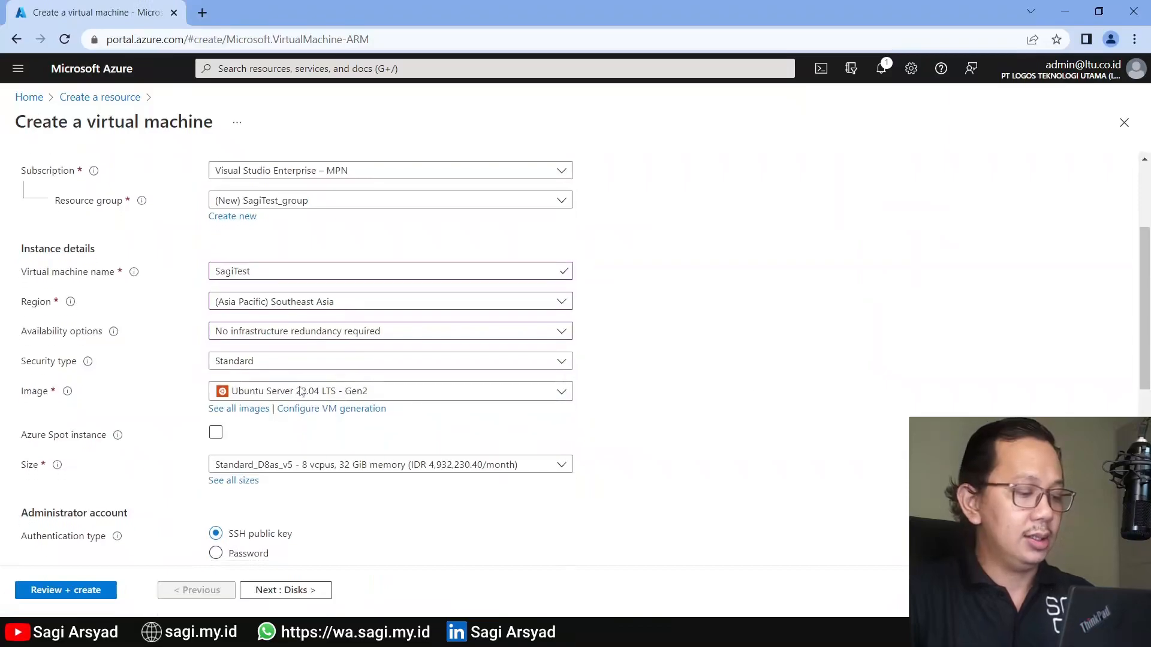
Choose the B4ms size for the virtual machine from the full list of VM sizes.
{"action": "scroll", "coordinate": [293, 405], "scroll_direction": "down", "scroll_amount": 2}
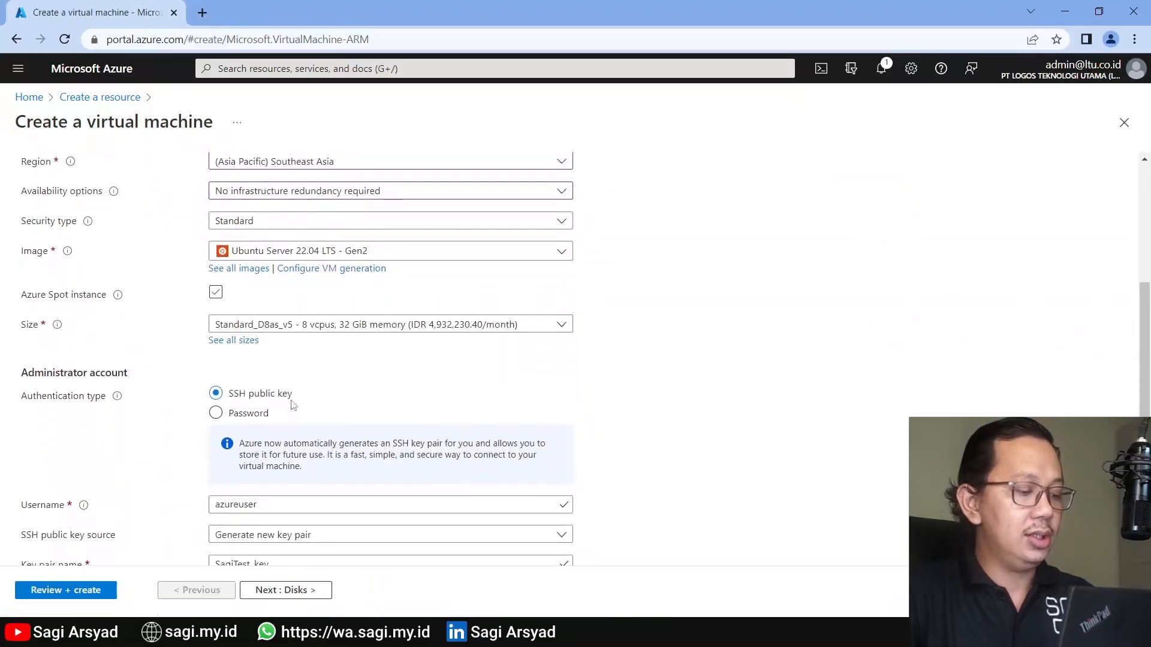
{"action": "left_click", "coordinate": [238, 341]}
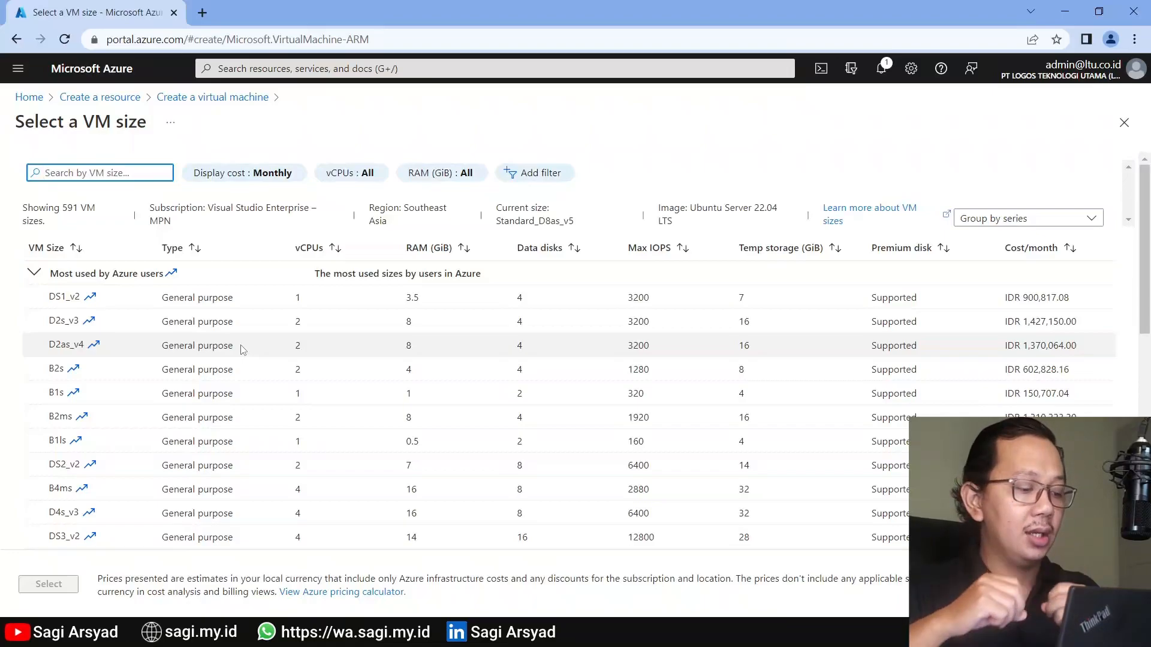
{"action": "scroll", "coordinate": [243, 349], "scroll_direction": "down", "scroll_amount": 4}
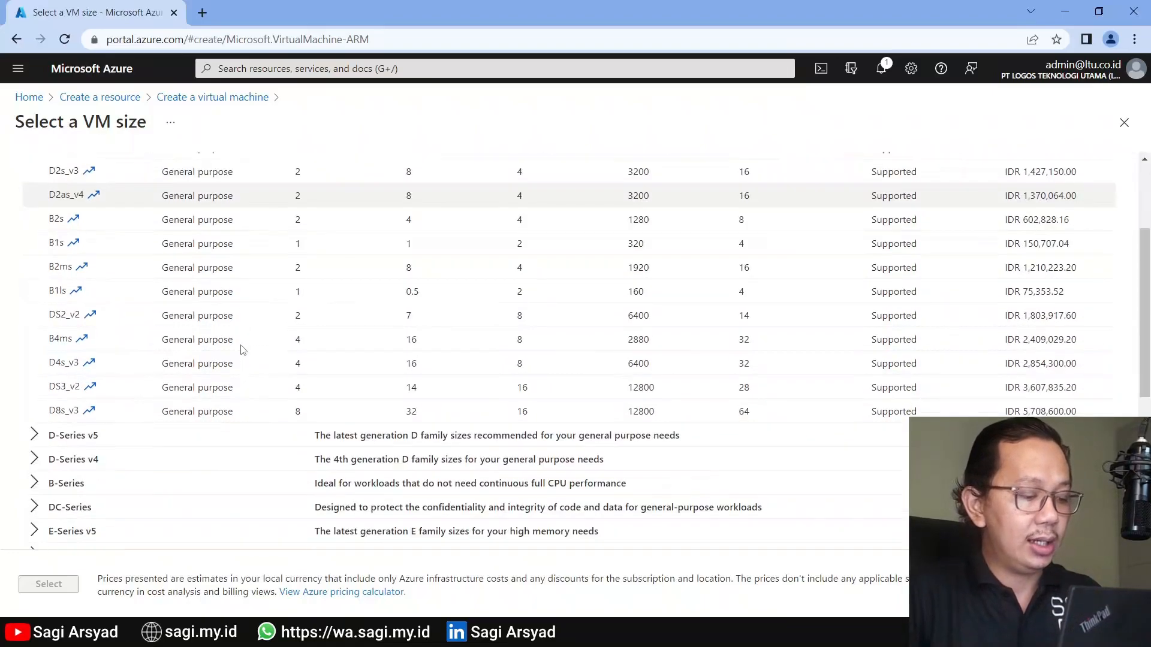
{"action": "scroll", "coordinate": [248, 340], "scroll_direction": "up", "scroll_amount": 1}
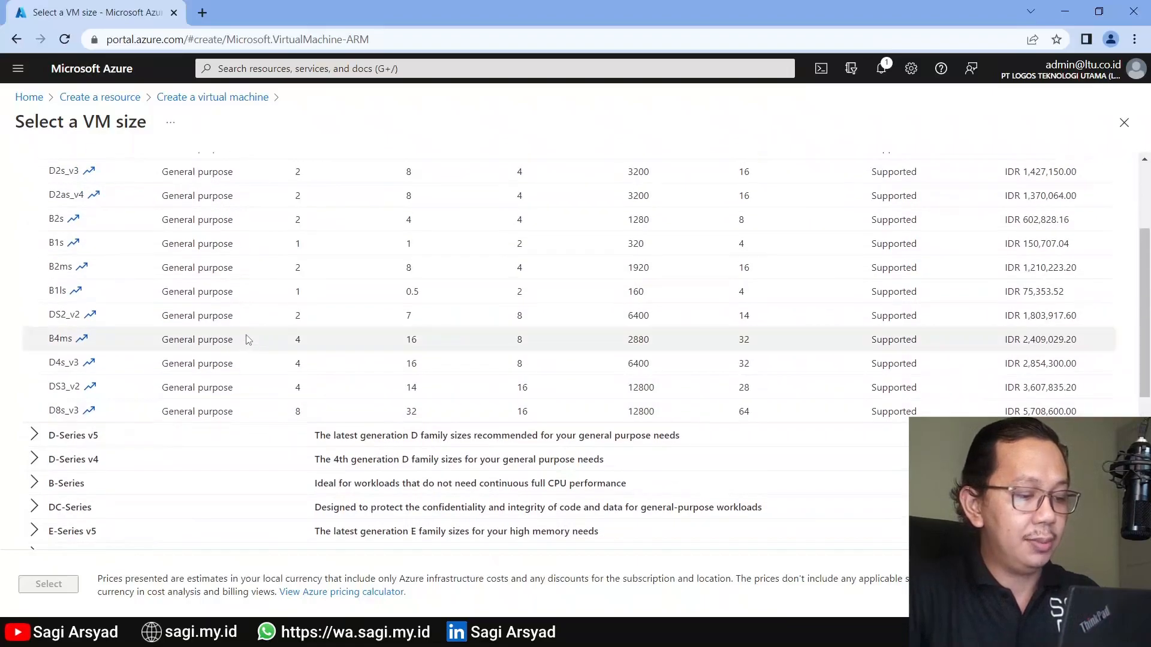
{"action": "left_click", "coordinate": [101, 339]}
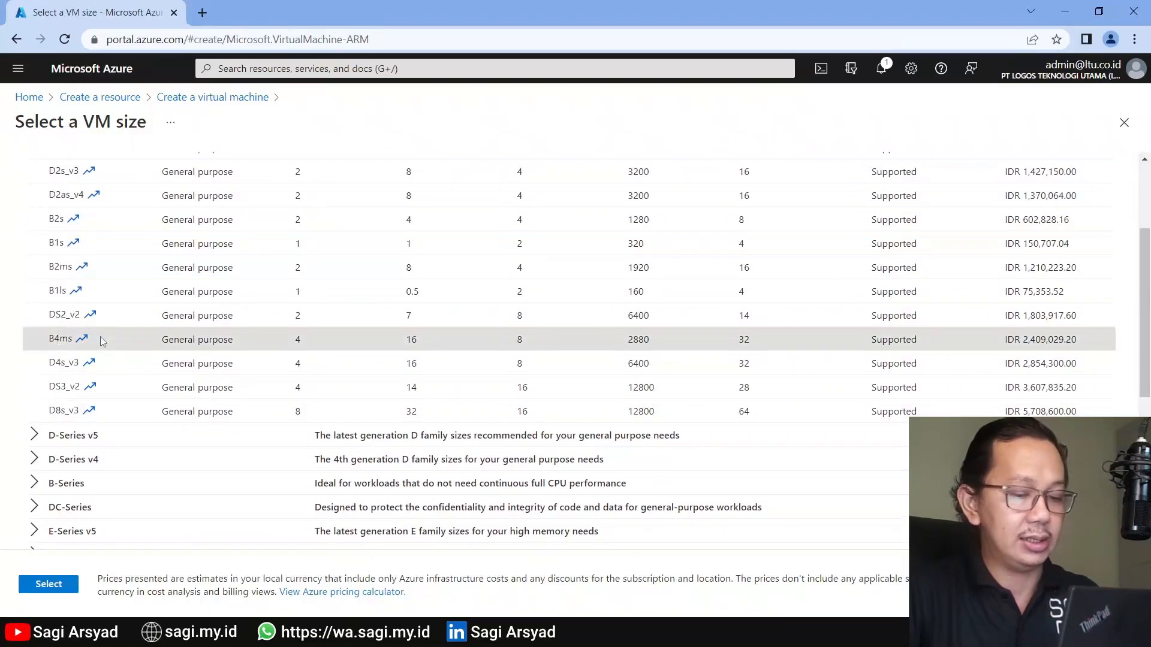
{"action": "left_click", "coordinate": [51, 585]}
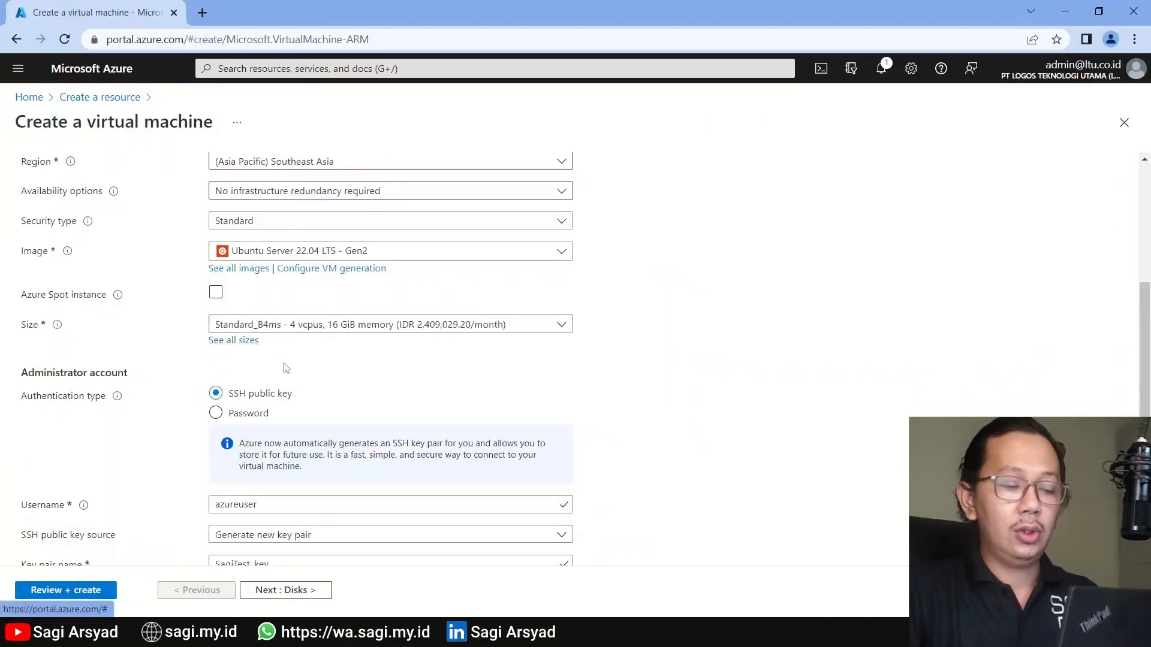
Switch the administrator account to password authentication and enter its username, password and password confirmation.
{"action": "left_click", "coordinate": [253, 415]}
{"action": "scroll", "coordinate": [345, 387], "scroll_direction": "down", "scroll_amount": 3}
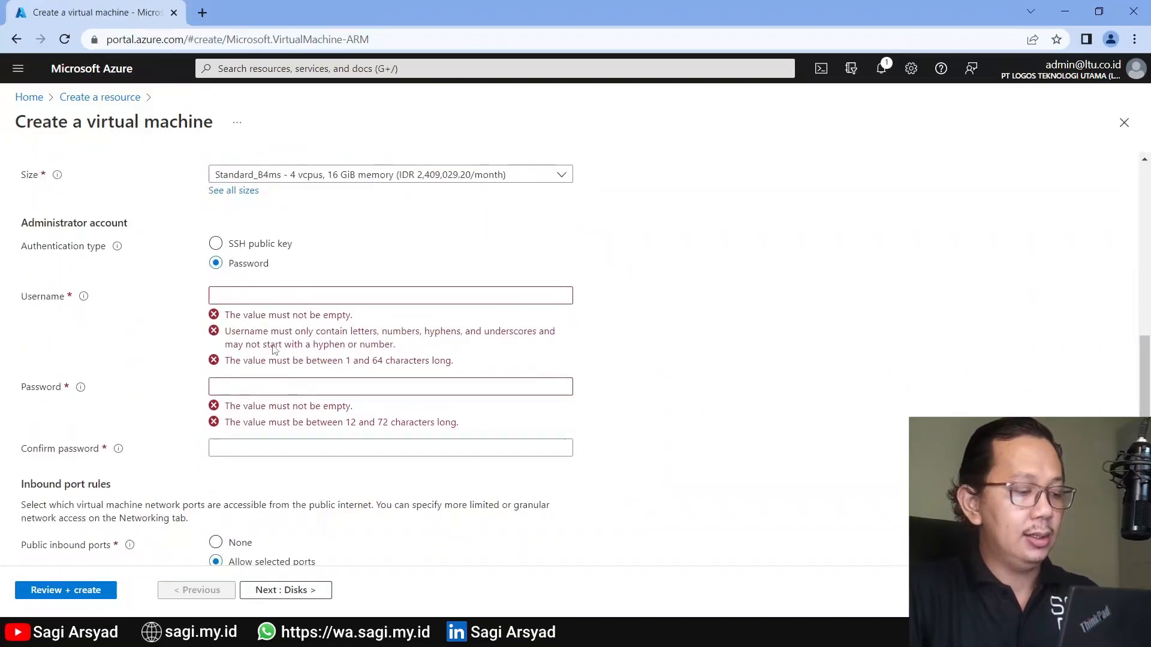
{"action": "left_click", "coordinate": [257, 293]}
{"action": "type", "text": "sagi"}
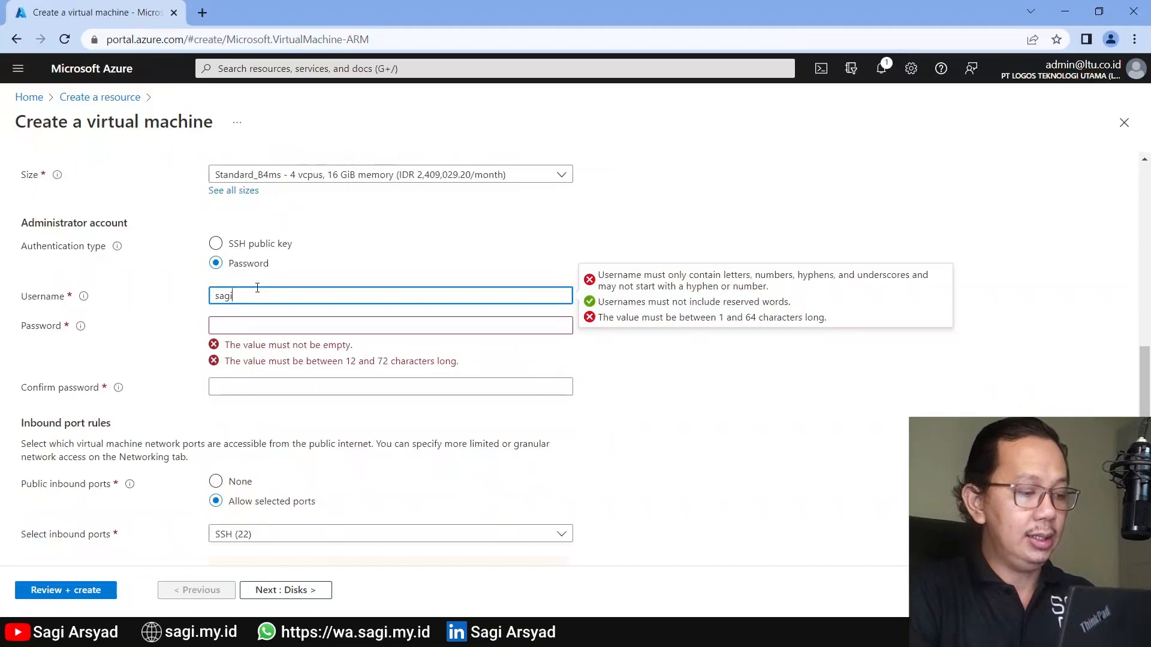
{"action": "key", "text": "Tab"}
{"action": "type", "text": "••"}
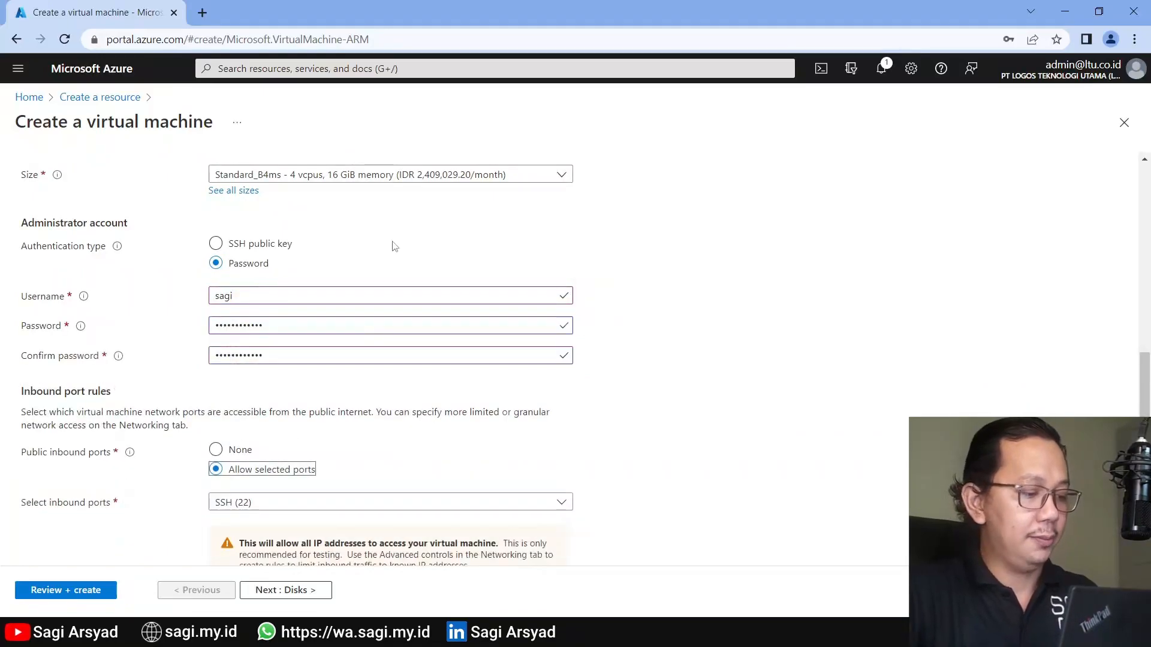
Review the selectable public inbound ports, keeping only SSH (22) allowed.
{"action": "scroll", "coordinate": [350, 318], "scroll_direction": "down", "scroll_amount": 1}
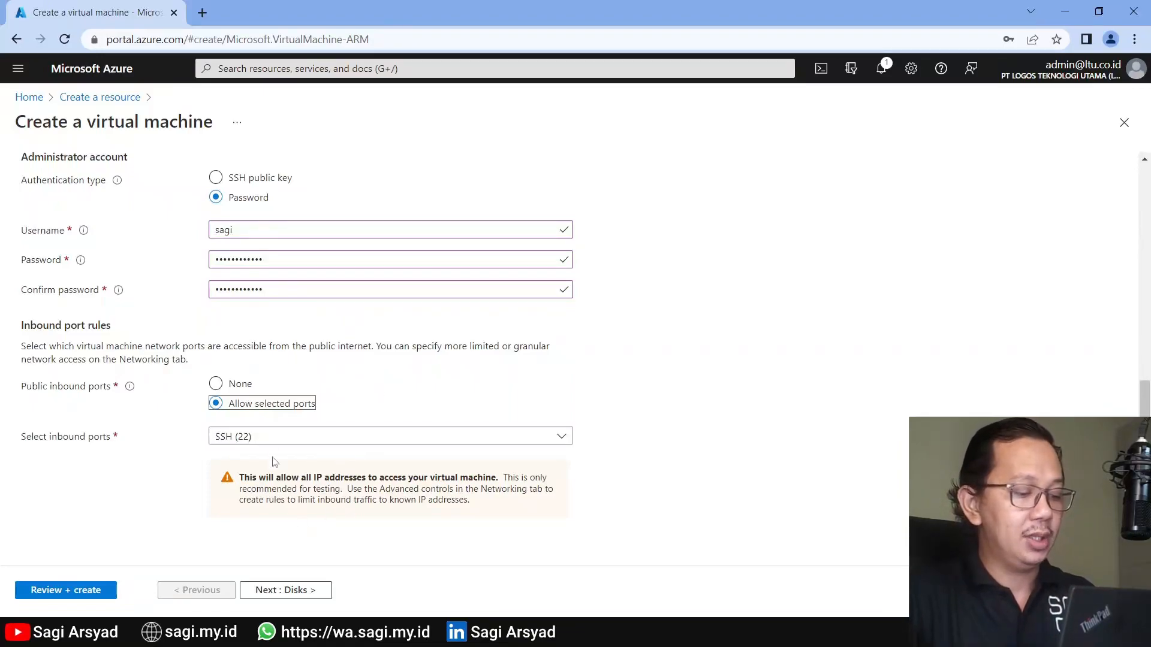
{"action": "left_click", "coordinate": [229, 440]}
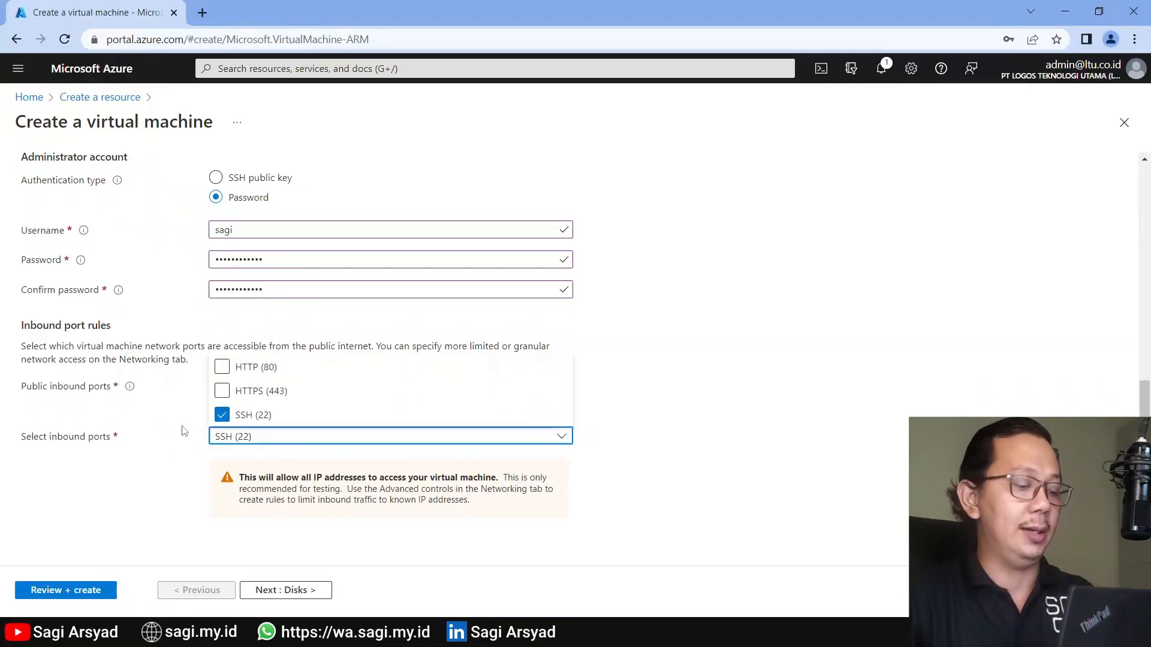
{"action": "left_click", "coordinate": [191, 459]}
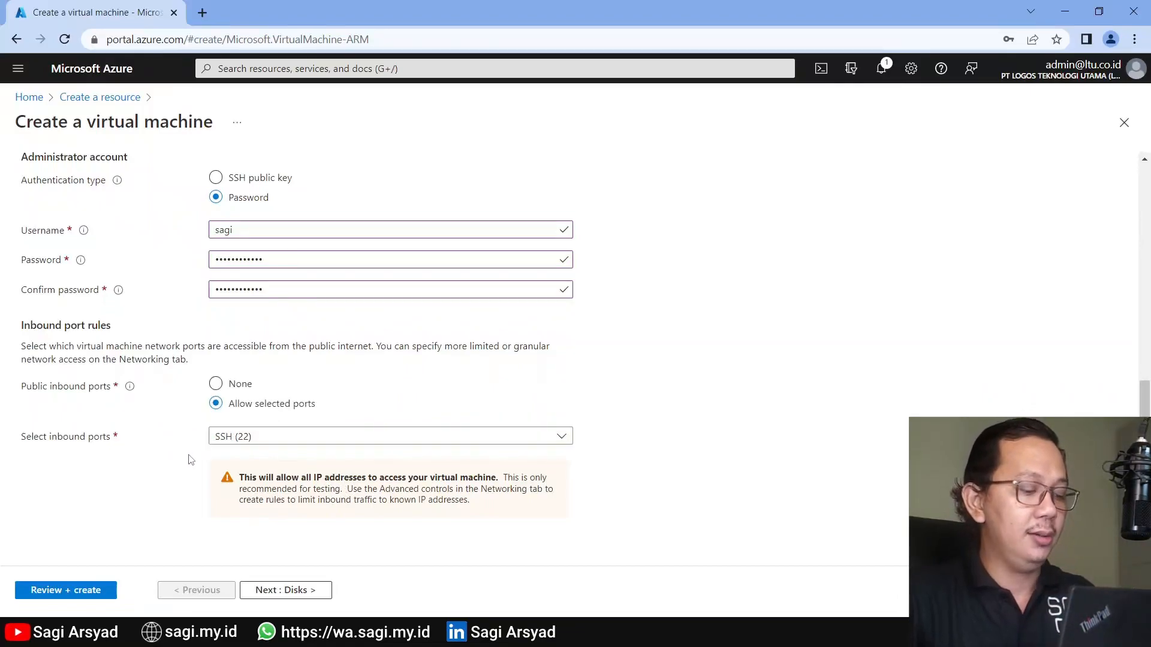
Continue to the disk settings, decline saving the password in the browser, and keep Premium SSD as the OS disk type.
{"action": "left_click", "coordinate": [269, 591]}
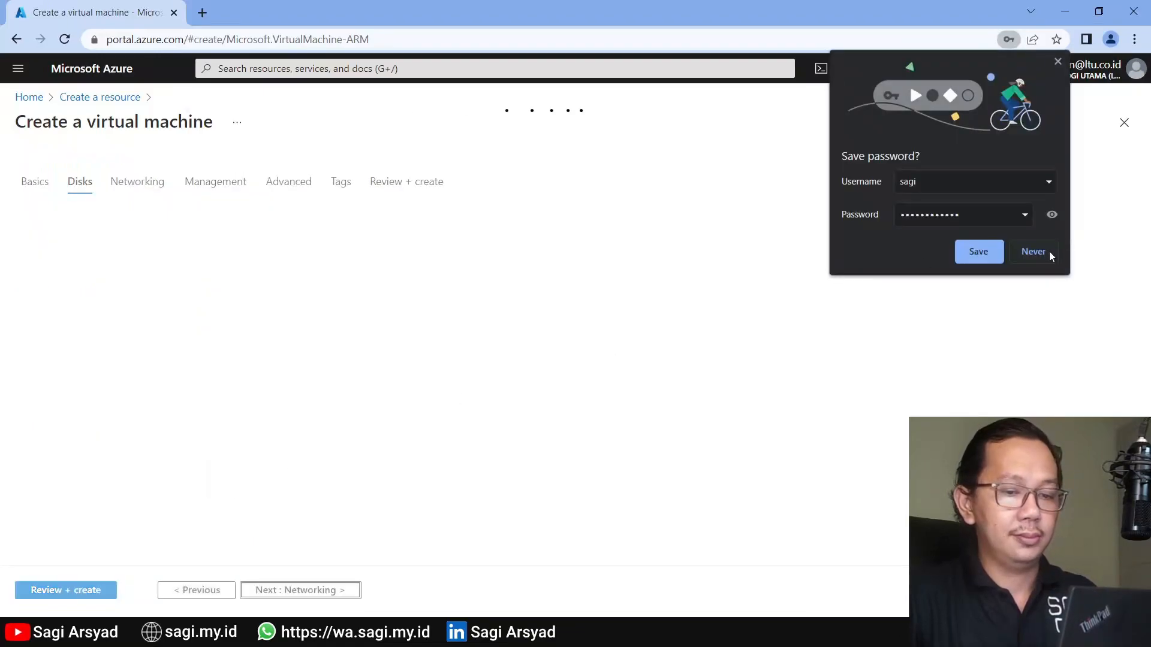
{"action": "left_click", "coordinate": [1048, 251]}
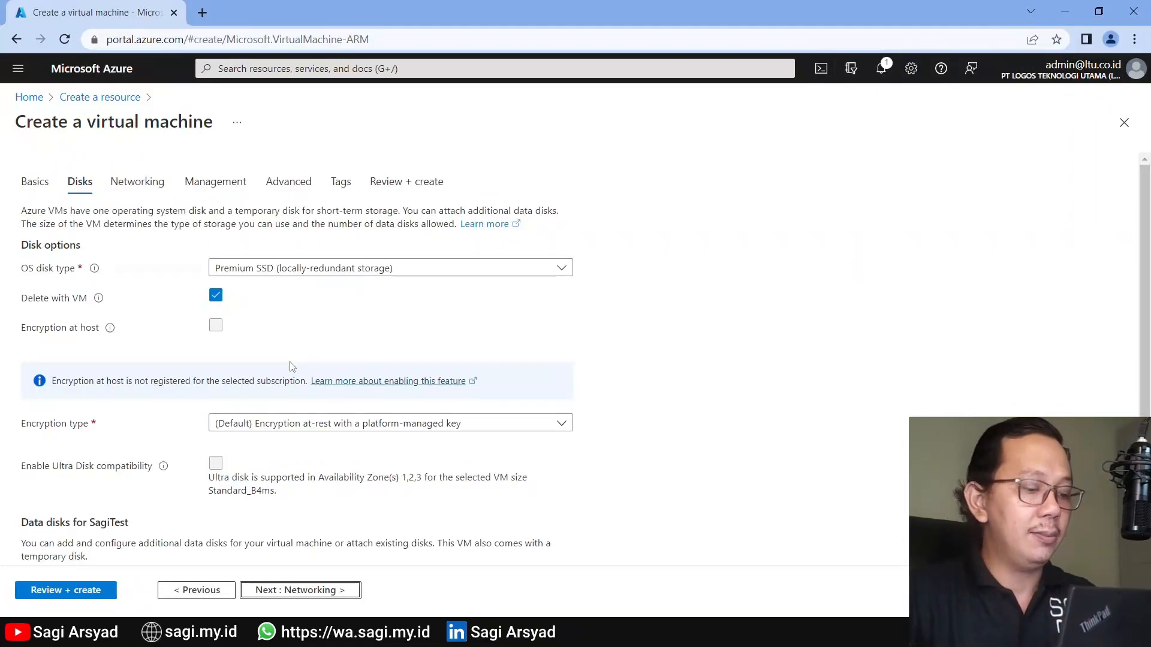
{"action": "left_click", "coordinate": [356, 272]}
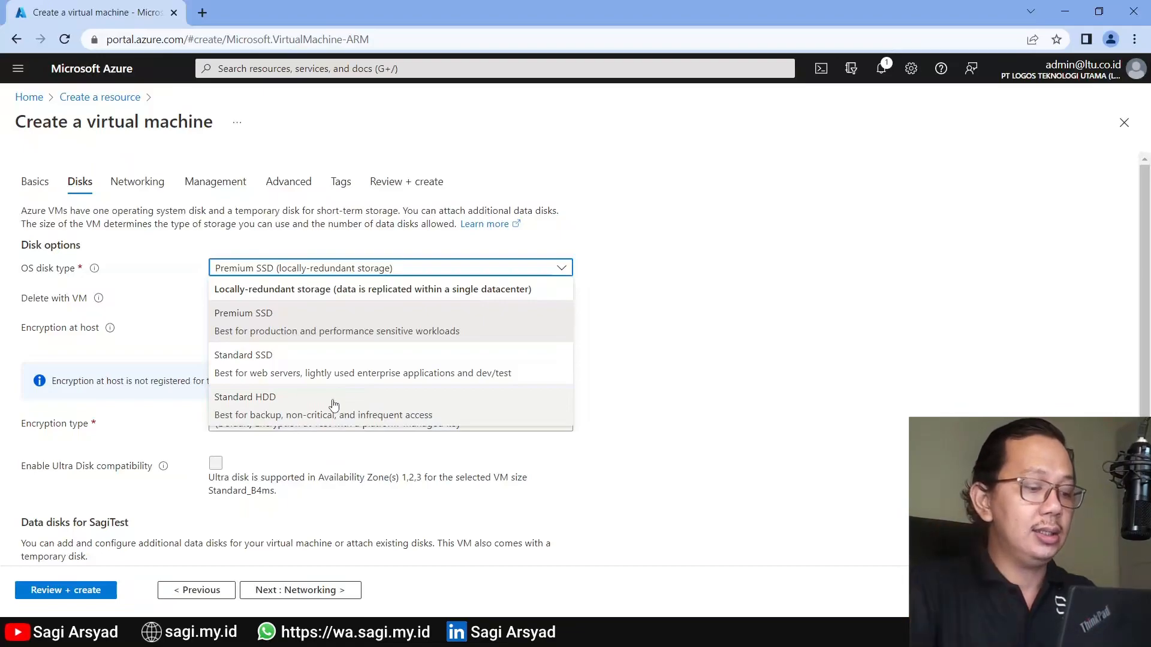
{"action": "left_click", "coordinate": [355, 322]}
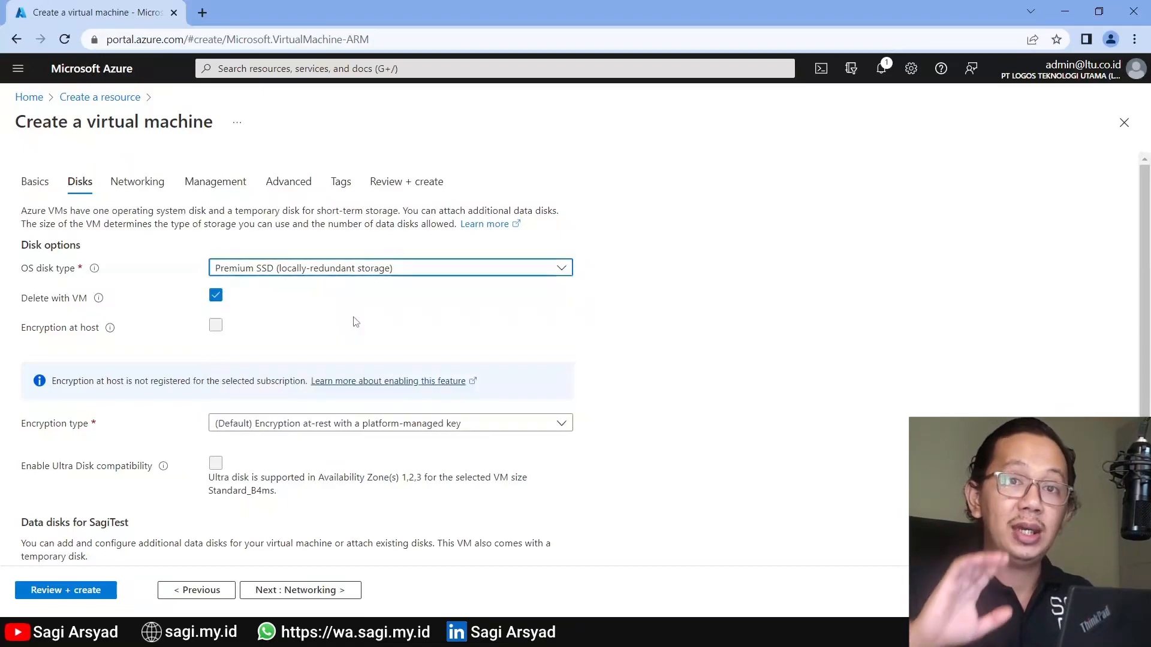
Accept the default data disk, networking, management, advanced and tag settings and proceed to the final review.
{"action": "scroll", "coordinate": [355, 322], "scroll_direction": "down", "scroll_amount": 2}
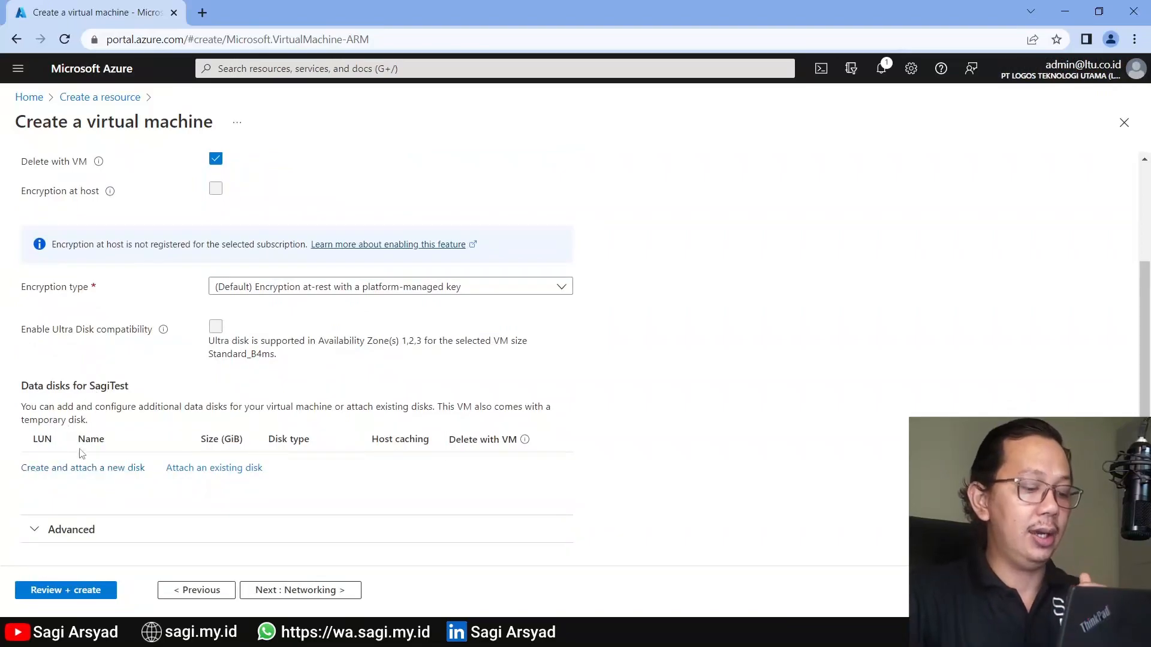
{"action": "left_click", "coordinate": [314, 592]}
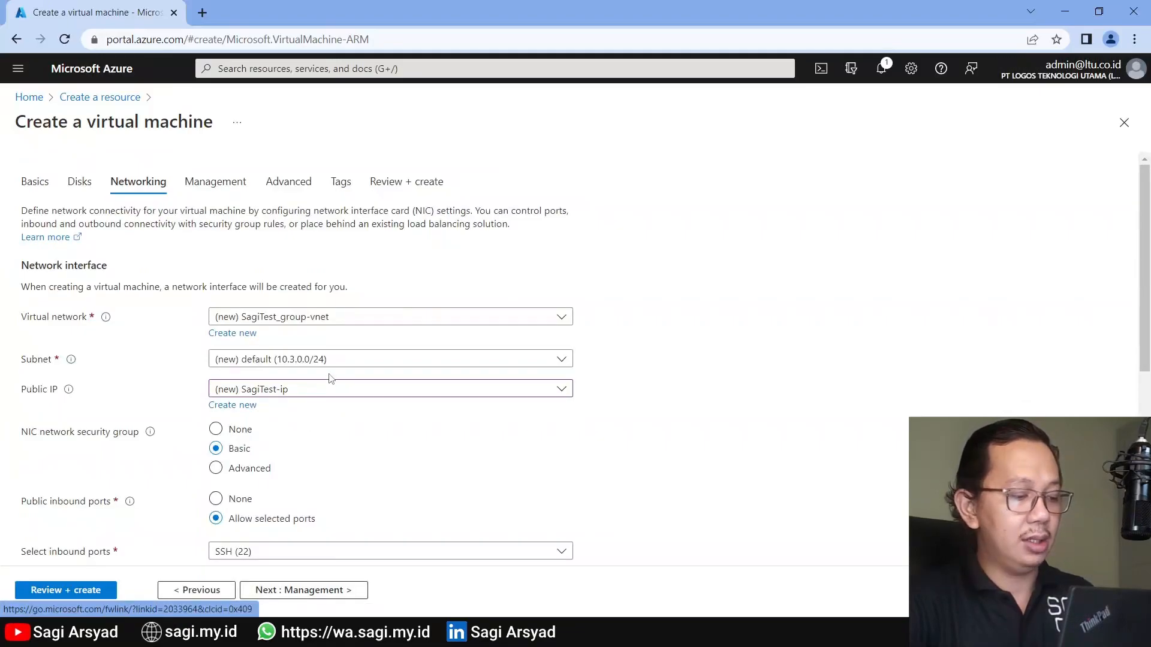
{"action": "scroll", "coordinate": [332, 379], "scroll_direction": "down", "scroll_amount": 1}
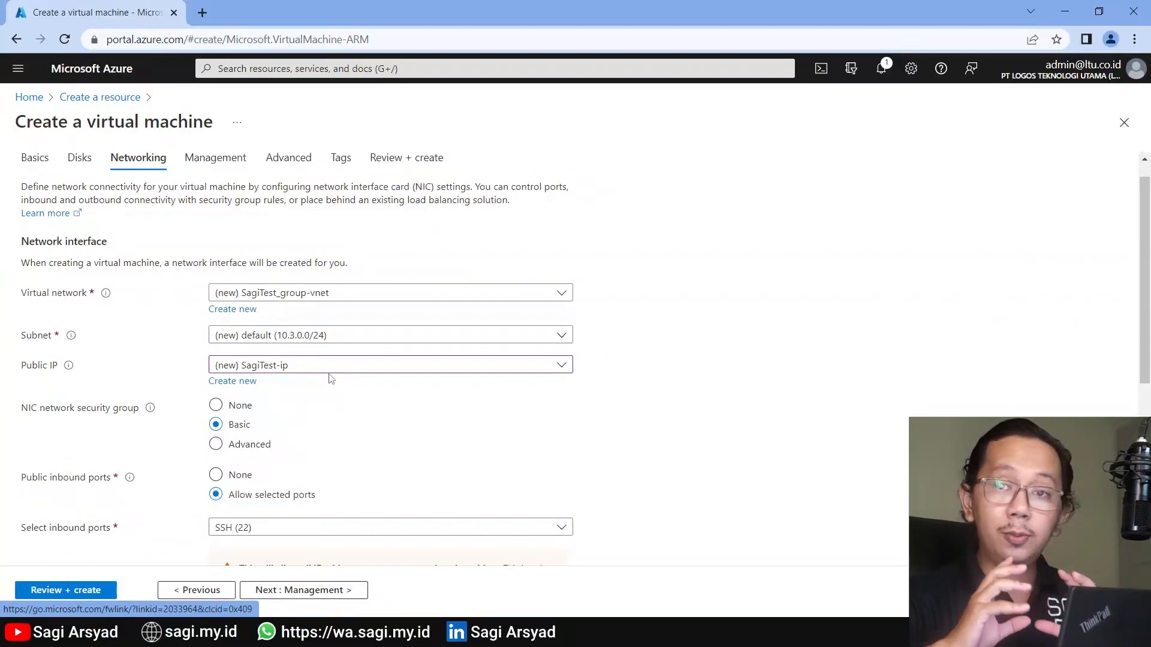
{"action": "scroll", "coordinate": [330, 378], "scroll_direction": "down", "scroll_amount": 5}
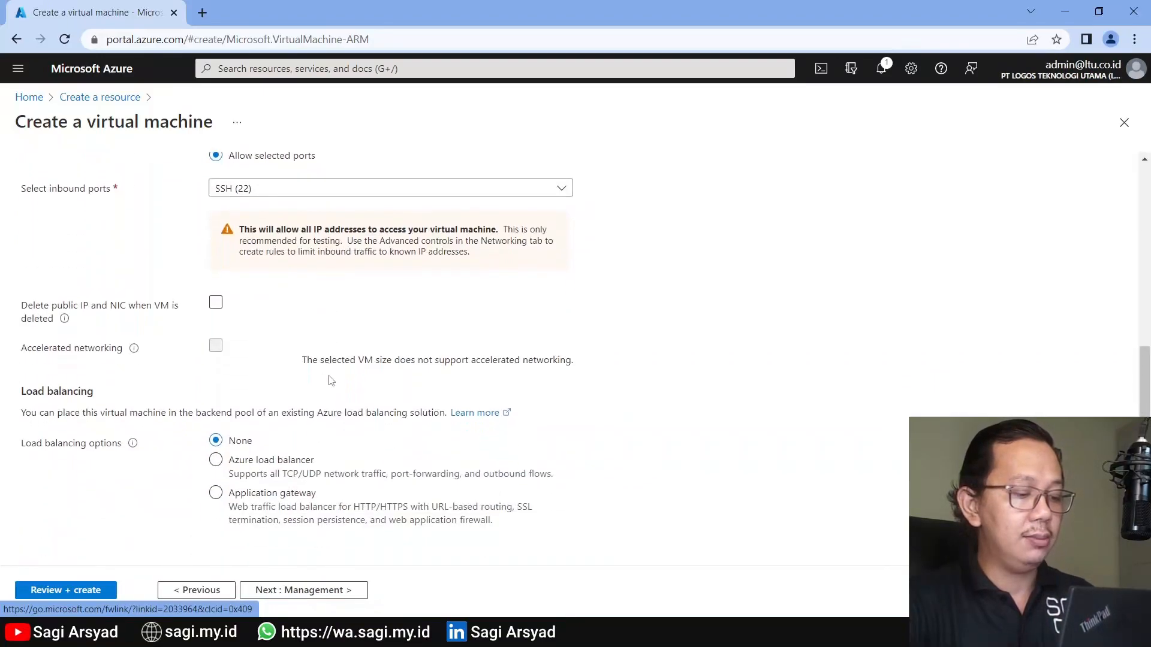
{"action": "left_click", "coordinate": [308, 591]}
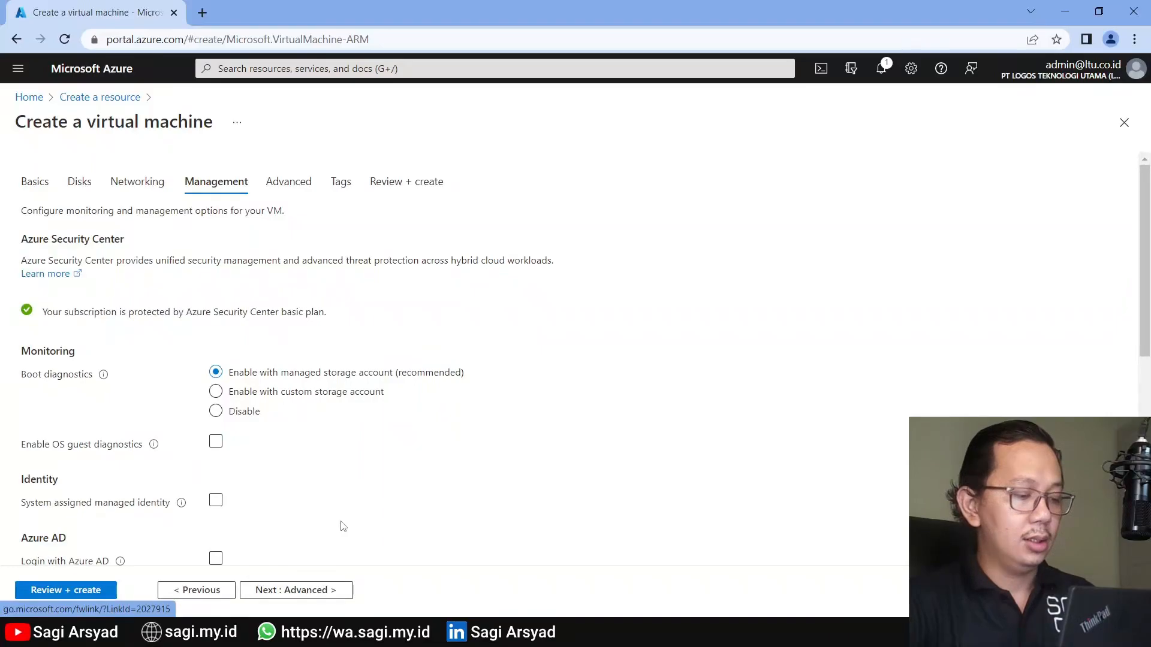
{"action": "left_click", "coordinate": [314, 594]}
{"action": "left_click", "coordinate": [313, 597]}
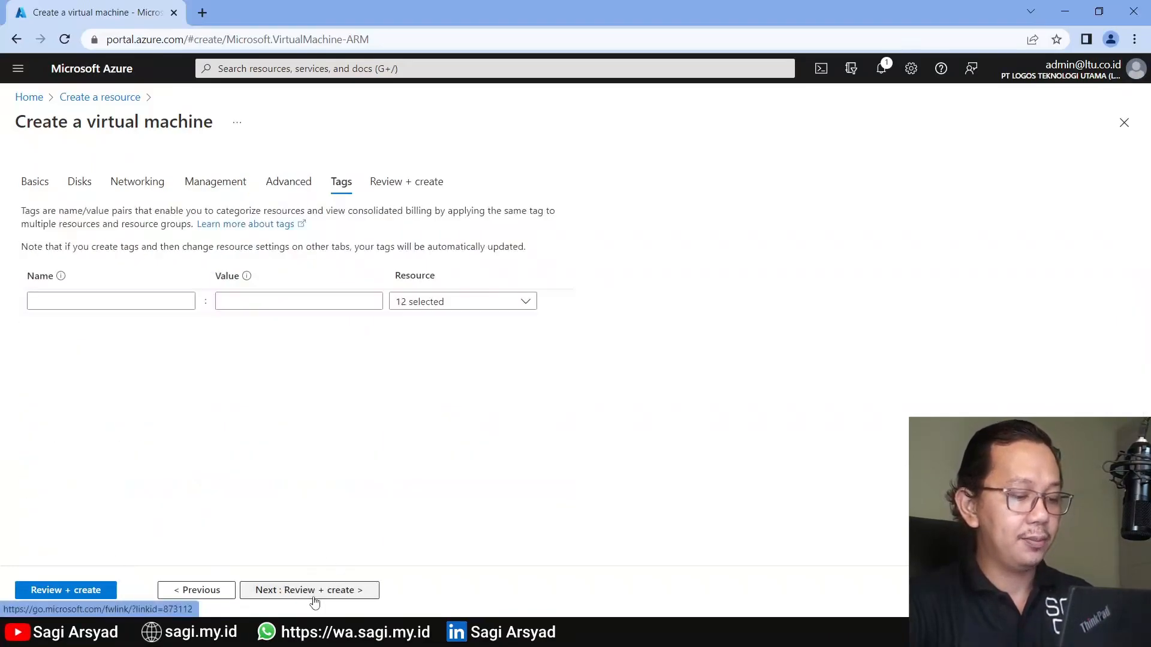
{"action": "left_click", "coordinate": [313, 595]}
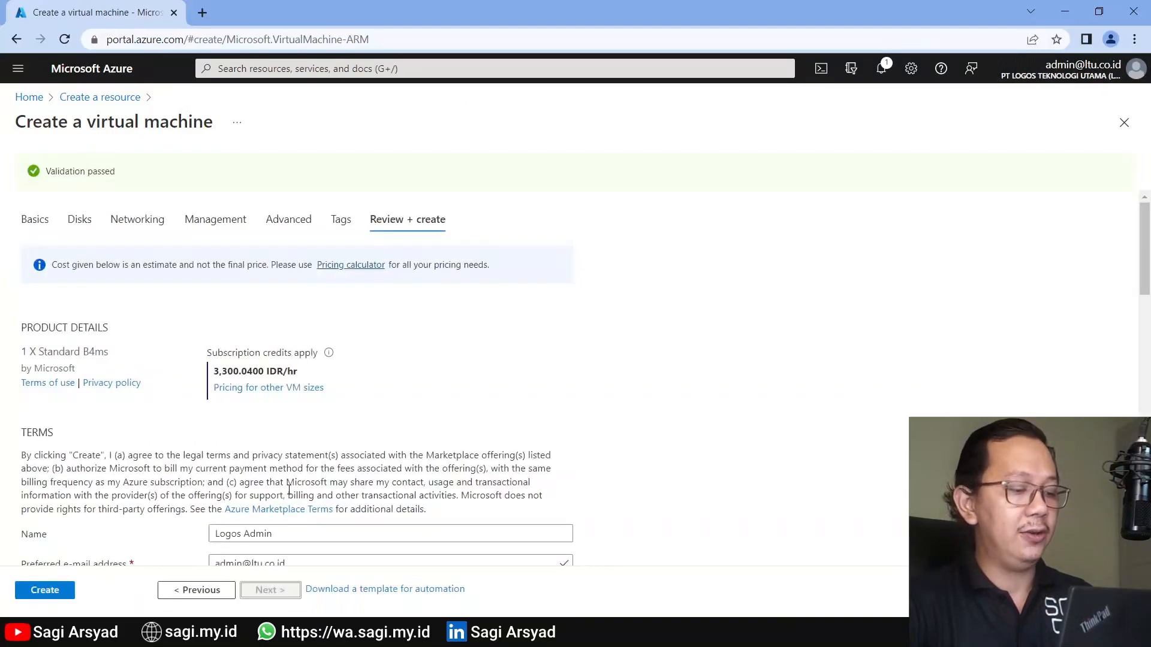
Check the configuration summary of the virtual machine and create it.
{"action": "scroll", "coordinate": [290, 490], "scroll_direction": "down", "scroll_amount": 4}
{"action": "scroll", "coordinate": [289, 493], "scroll_direction": "down", "scroll_amount": 8}
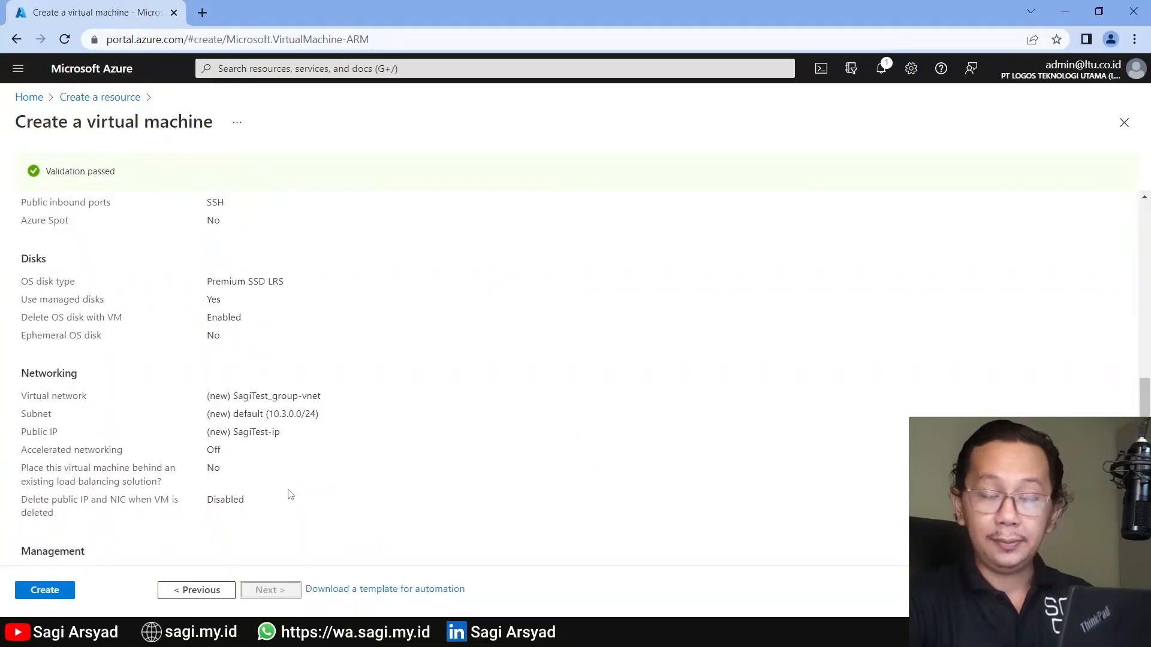
{"action": "scroll", "coordinate": [290, 494], "scroll_direction": "up", "scroll_amount": 12}
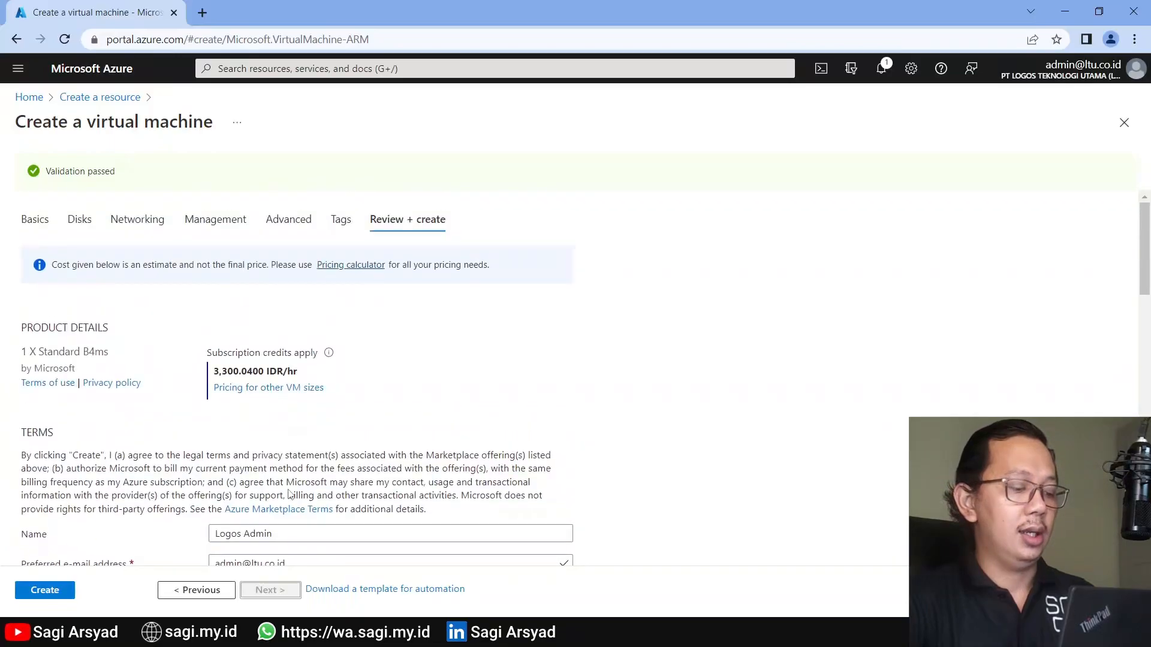
{"action": "left_click", "coordinate": [66, 597]}
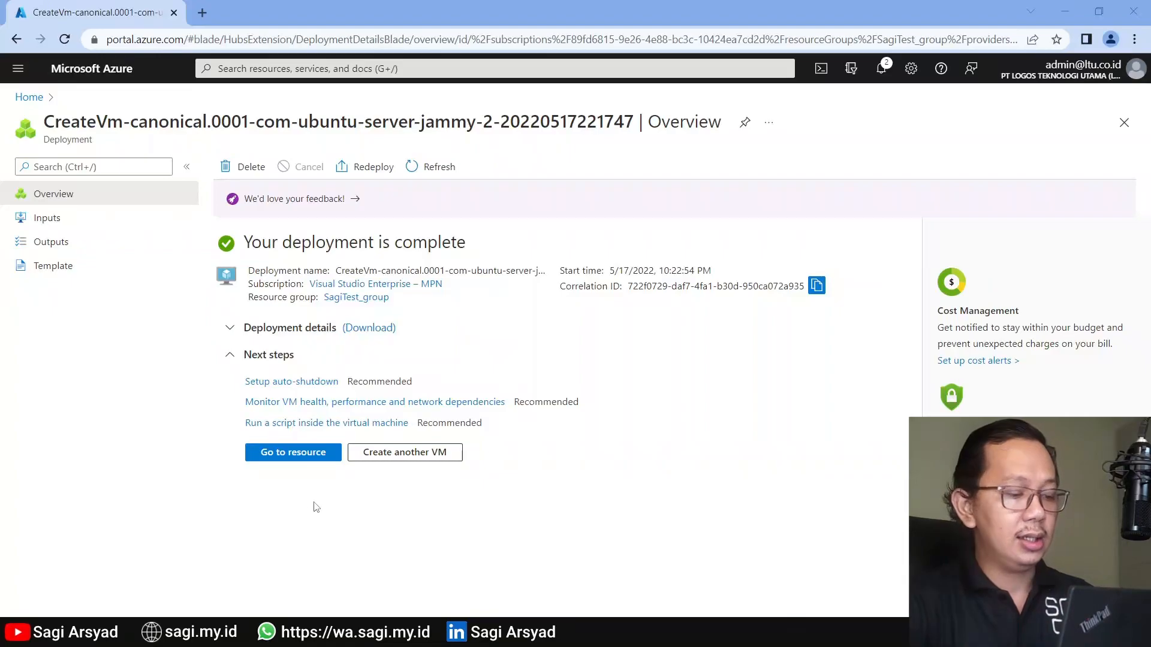
Open the deployed SagiTest virtual machine's overview and copy its public IP address.
{"action": "left_click", "coordinate": [298, 454]}
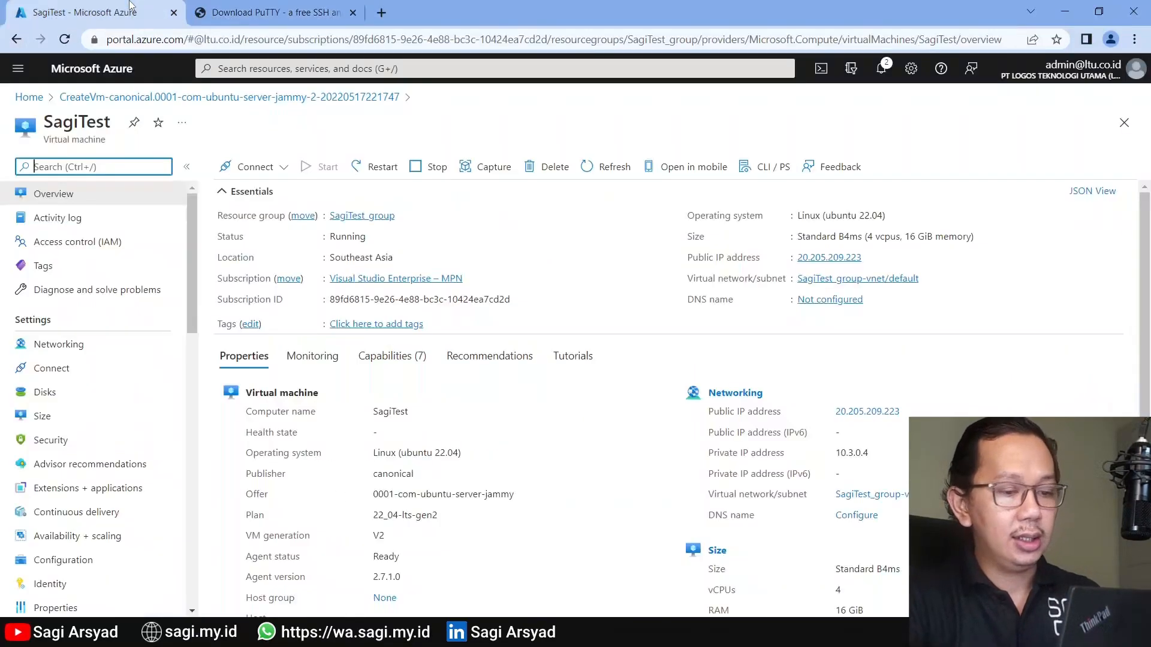
{"action": "left_click", "coordinate": [132, 8]}
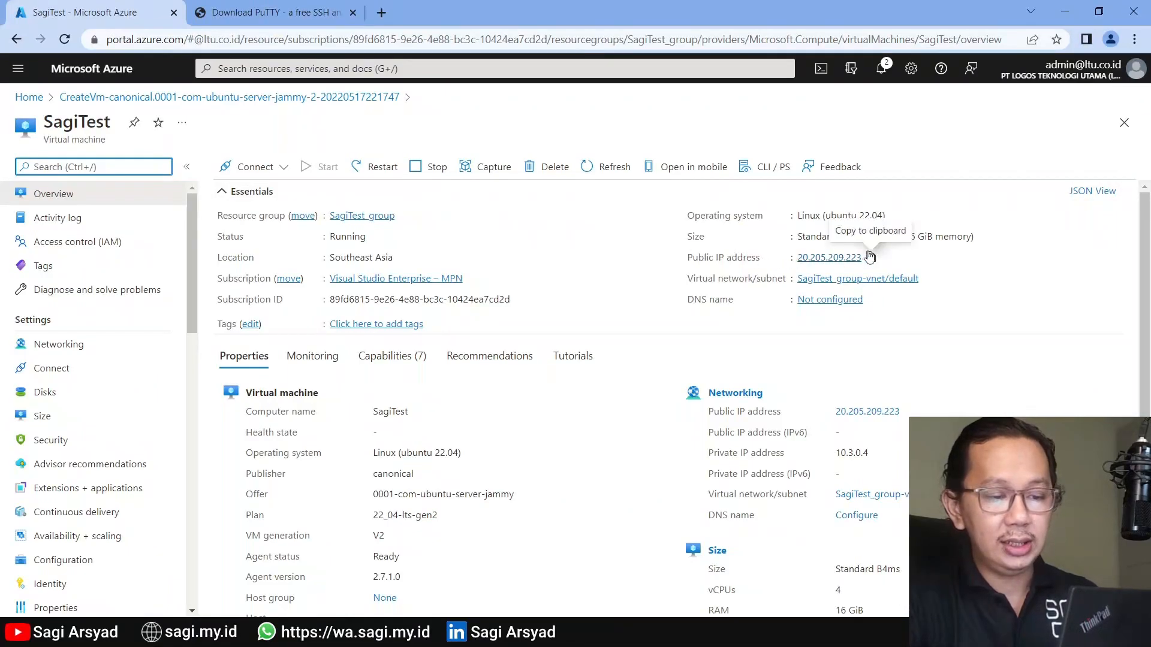
{"action": "left_click", "coordinate": [871, 258]}
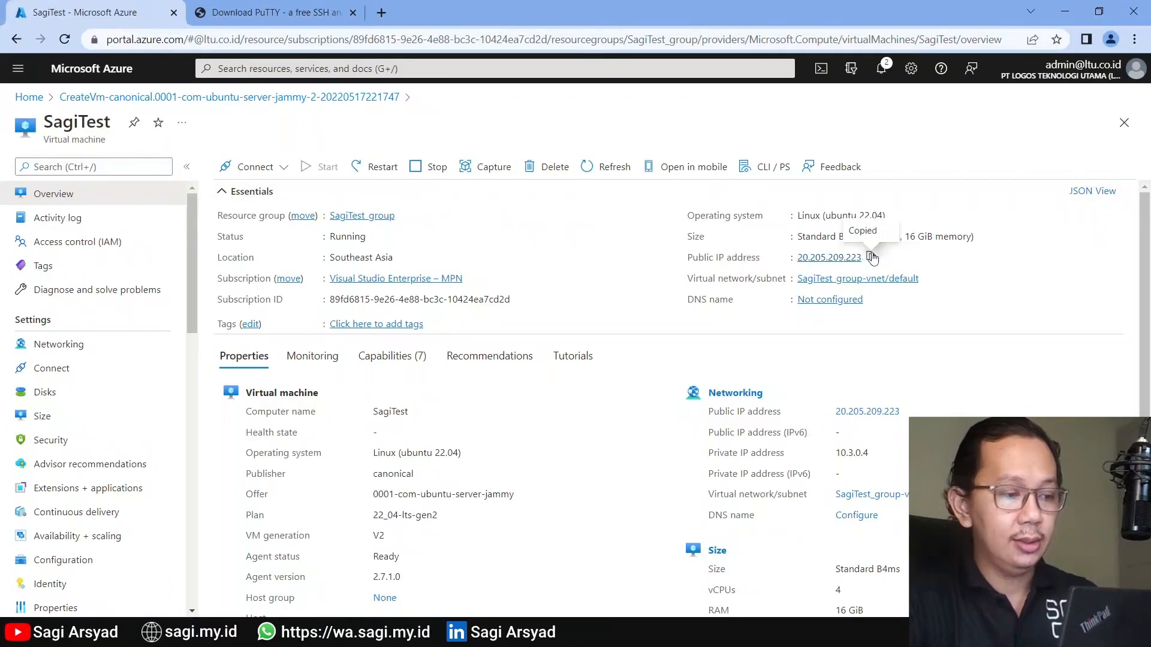
Switch to PuTTY, open an SSH connection to 20.205.209.223 on port 22, and accept the server's host key.
{"action": "key", "text": "alt+Tab"}
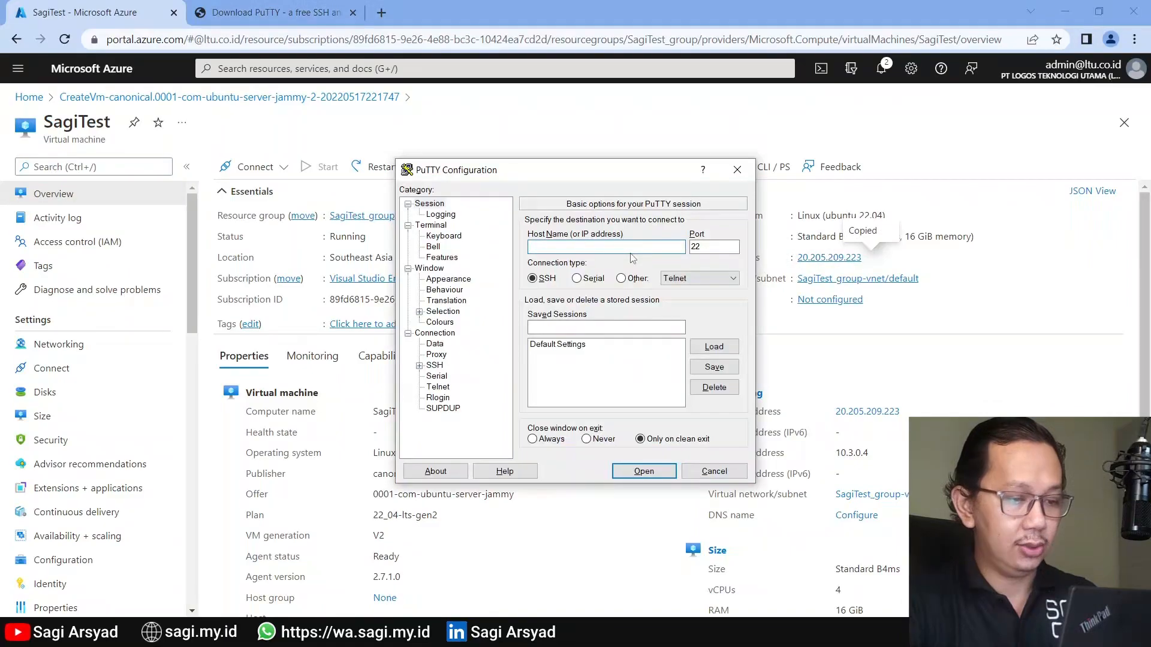
{"action": "key", "text": "ctrl+v"}
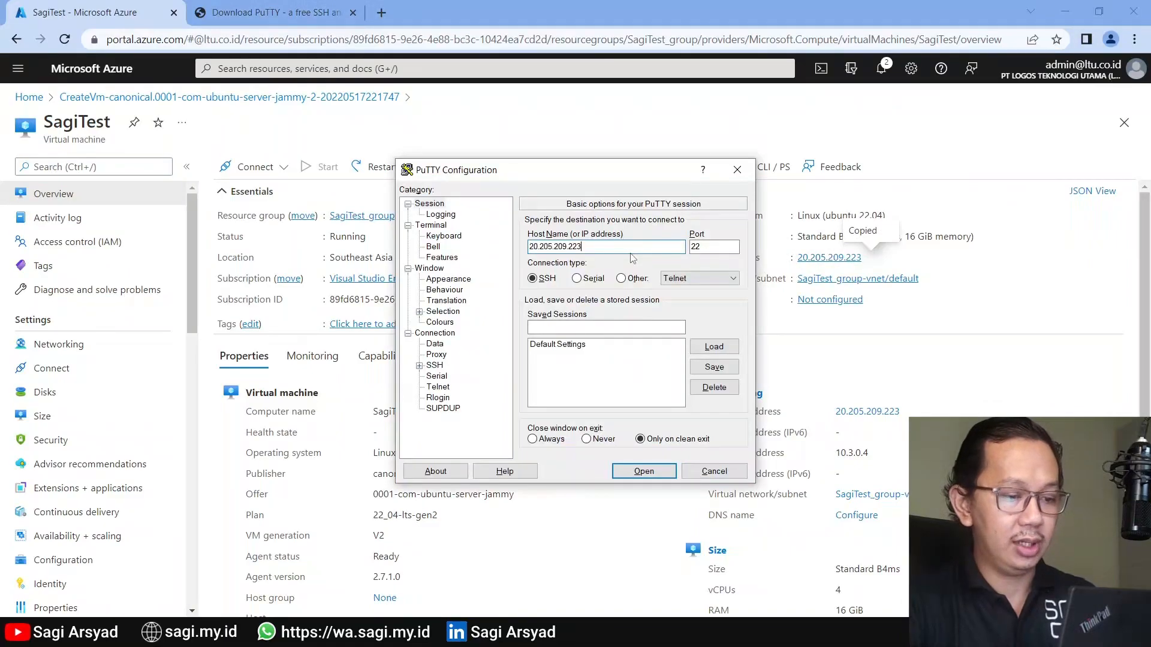
{"action": "left_click", "coordinate": [642, 476]}
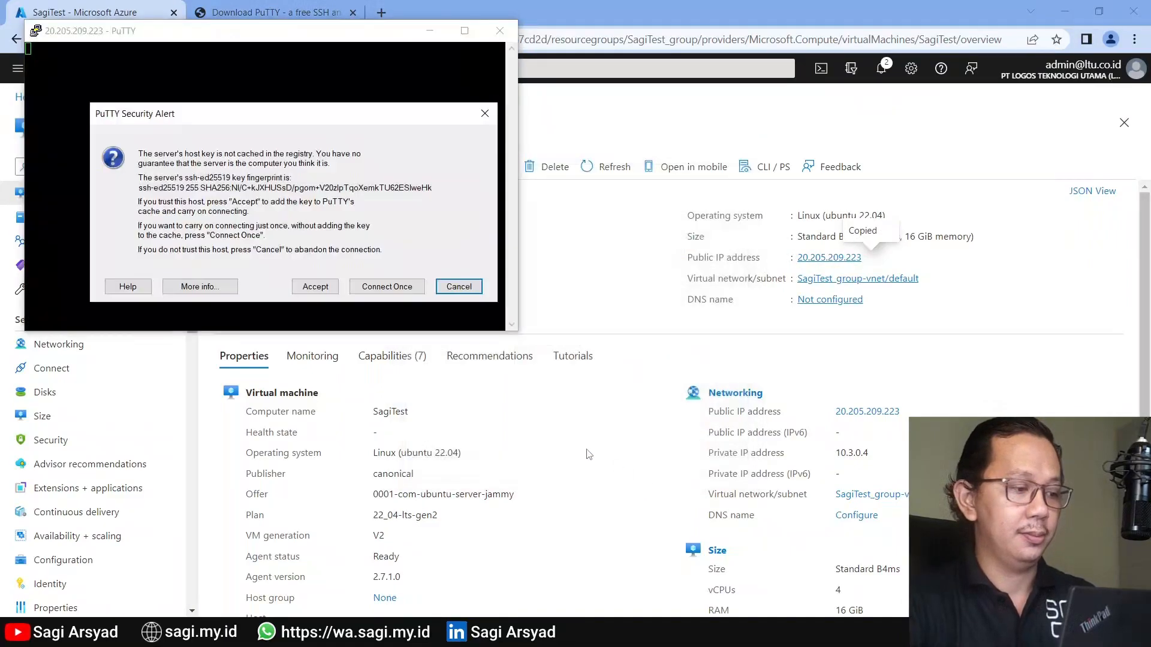
{"action": "left_click", "coordinate": [314, 287]}
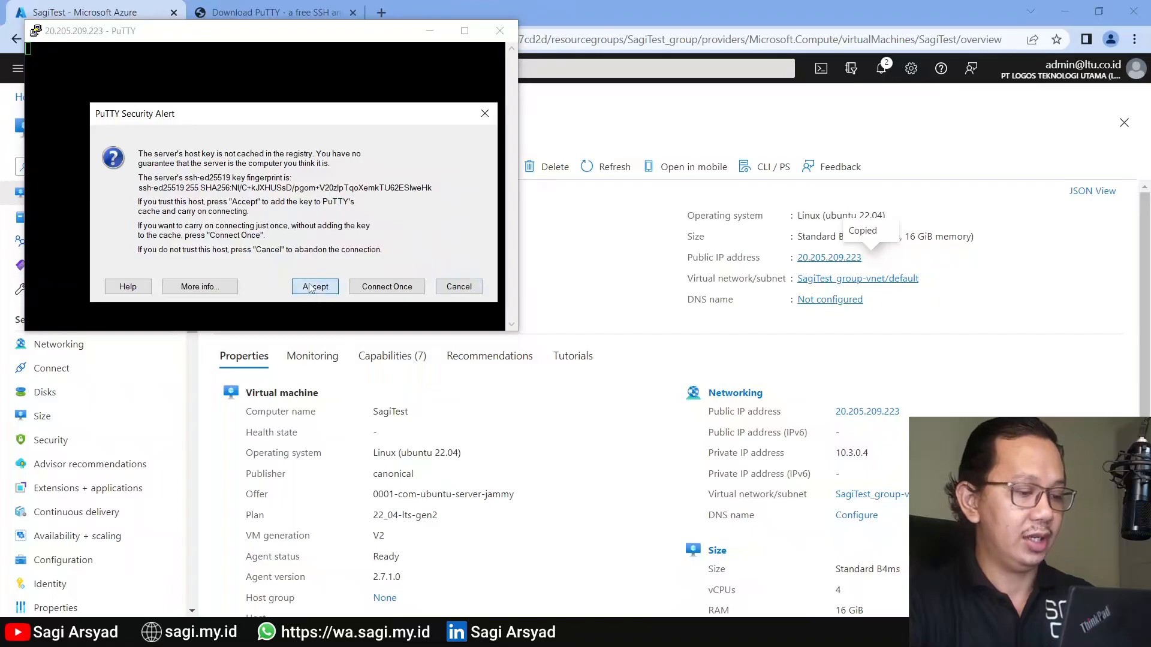
Log in to the server with the administrator username and the account password.
{"action": "type", "text": "sagi"}
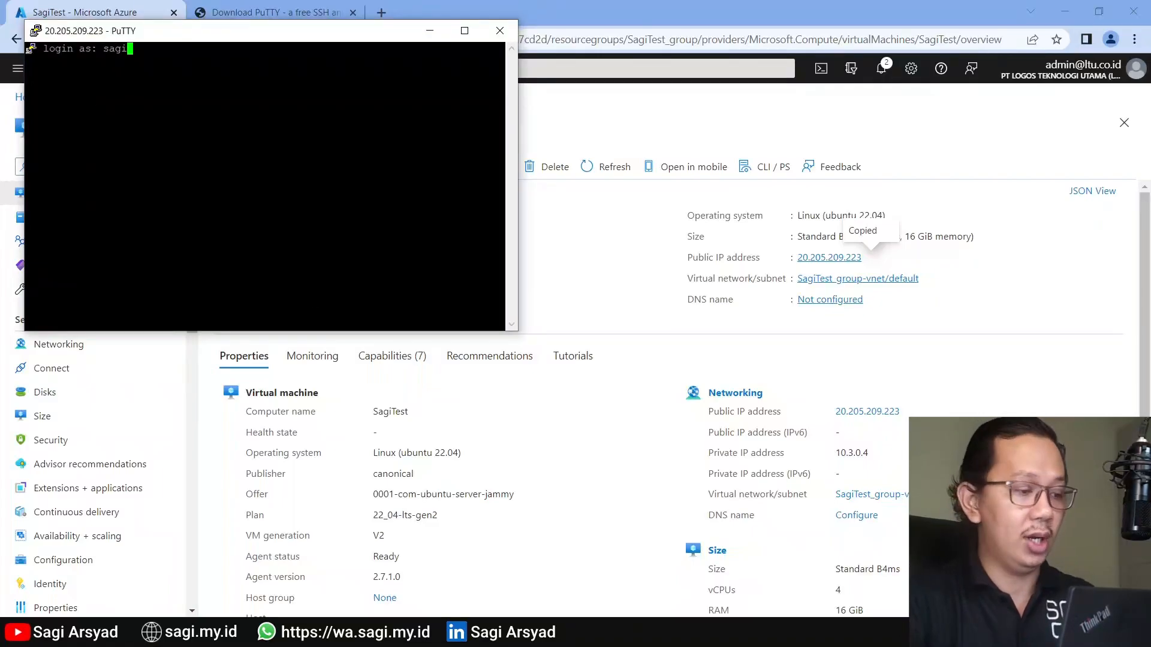
{"action": "key", "text": "Return"}
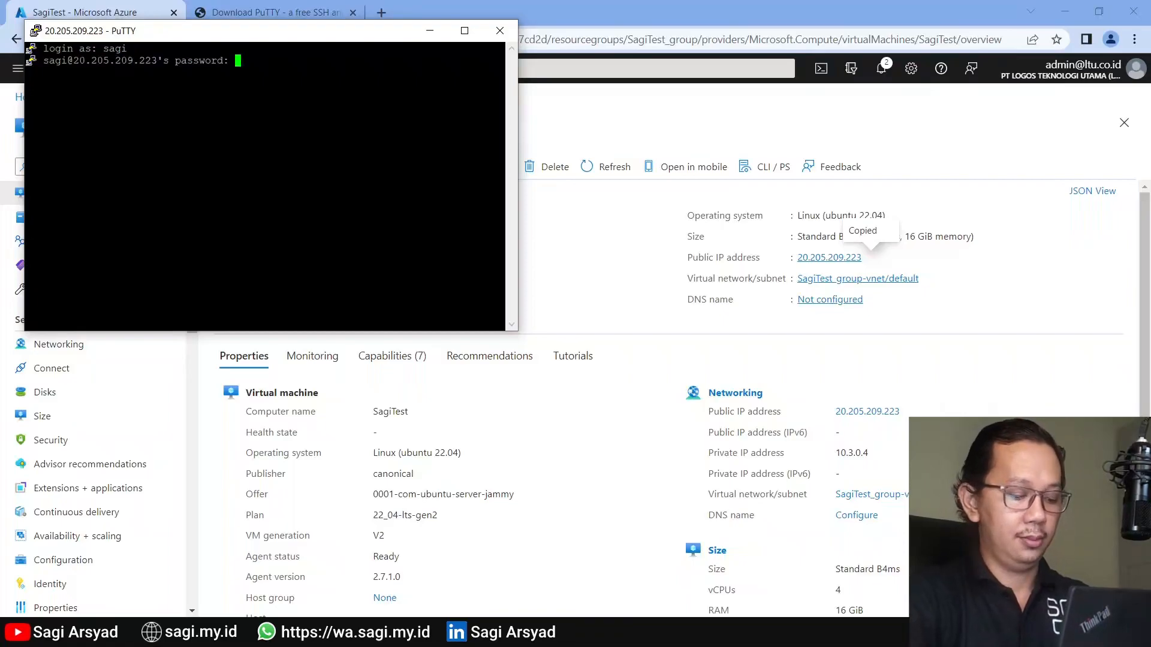
{"action": "key", "text": "Return"}
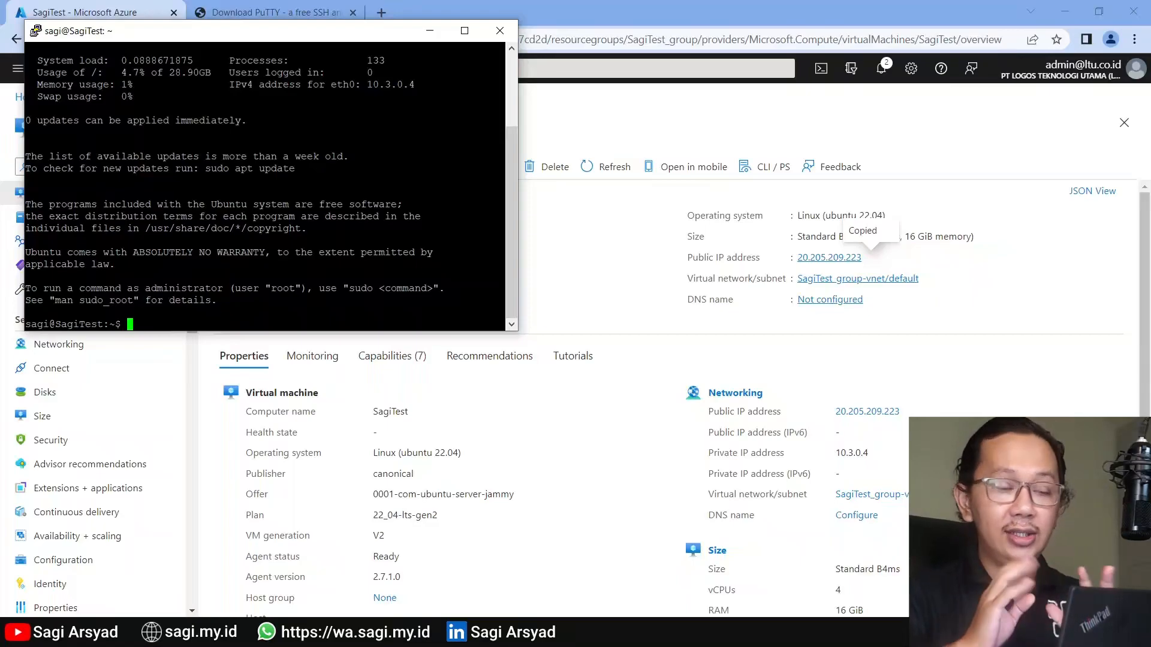
Display the server's Debian version with cat /etc/debian_version.
{"action": "type", "text": "cat /etc/deb"}
{"action": "key", "text": "Tab"}
{"action": "key", "text": "Tab"}
{"action": "type", "text": "ian_version"}
{"action": "key", "text": "Return"}
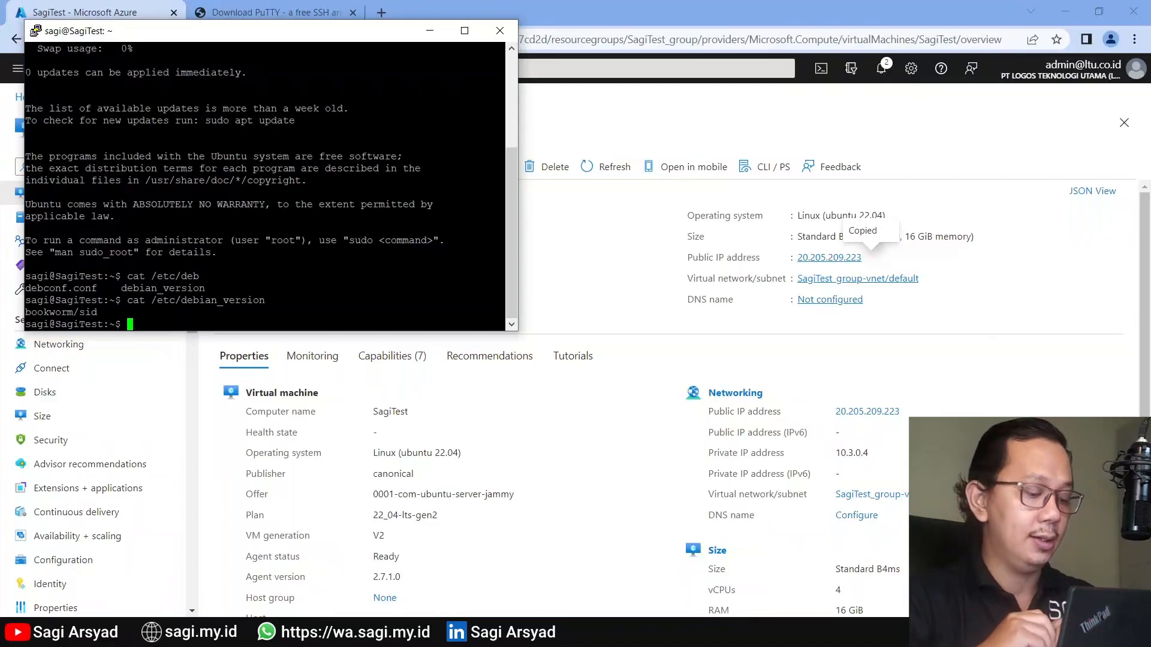
Switch to a root shell with sudo -i.
{"action": "type", "text": "su"}
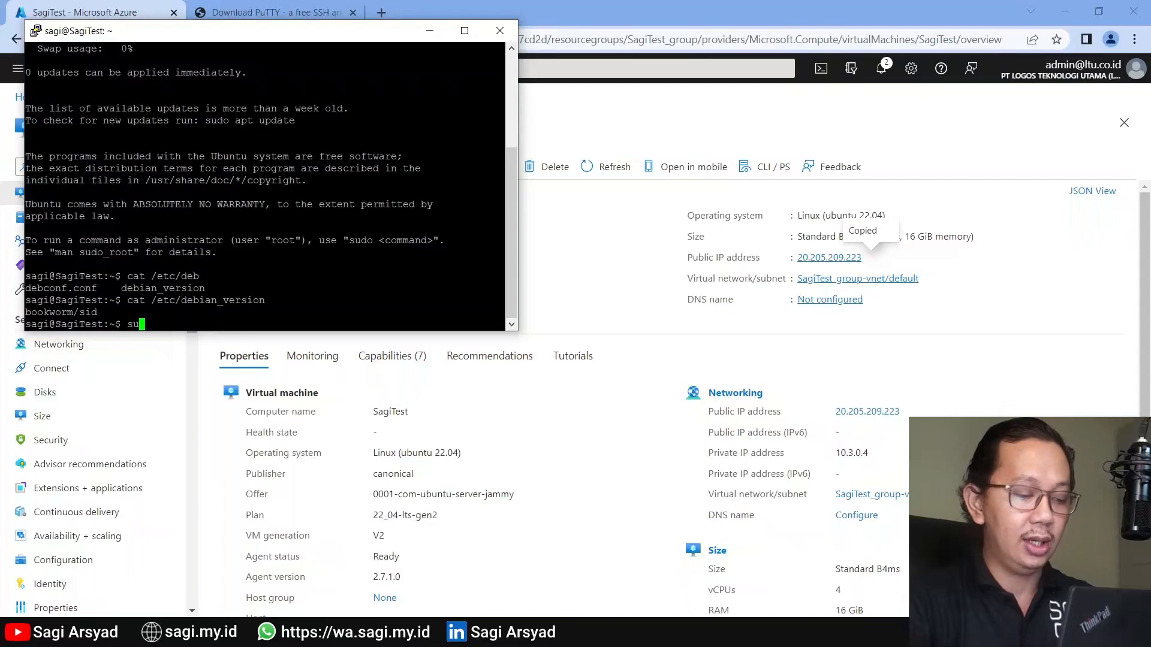
{"action": "type", "text": "do -i"}
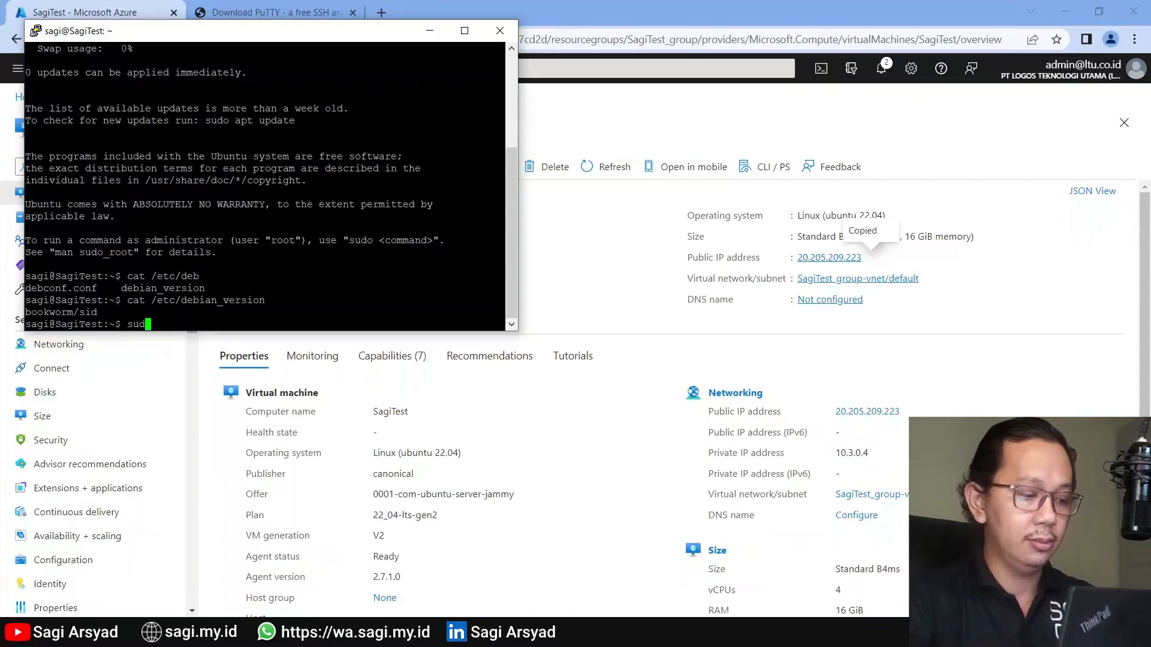
{"action": "key", "text": "Return"}
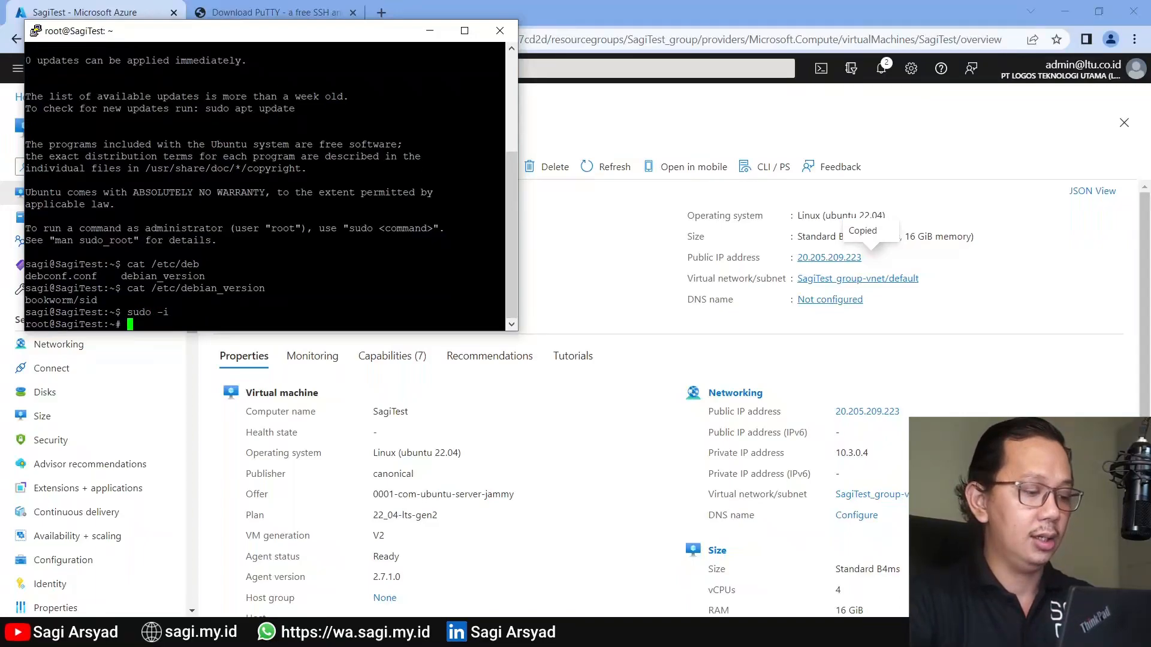
Install the Apache web server with apt install apache2 and agree to the additional packages.
{"action": "type", "text": "apt i"}
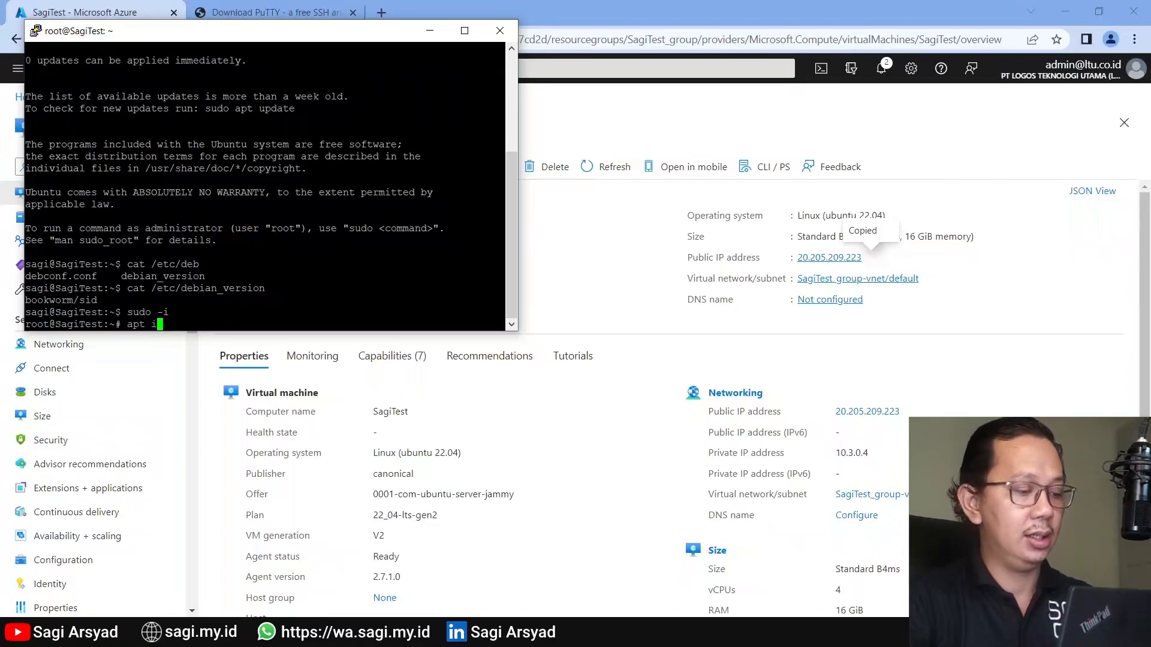
{"action": "type", "text": "nstall apache2"}
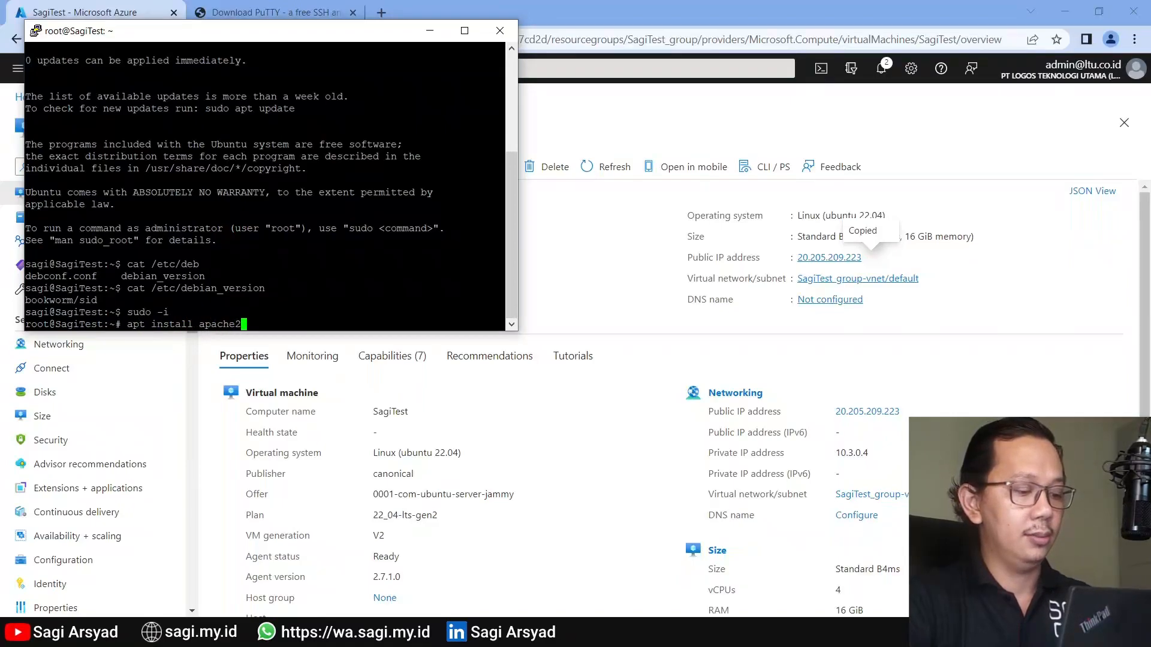
{"action": "key", "text": "Return"}
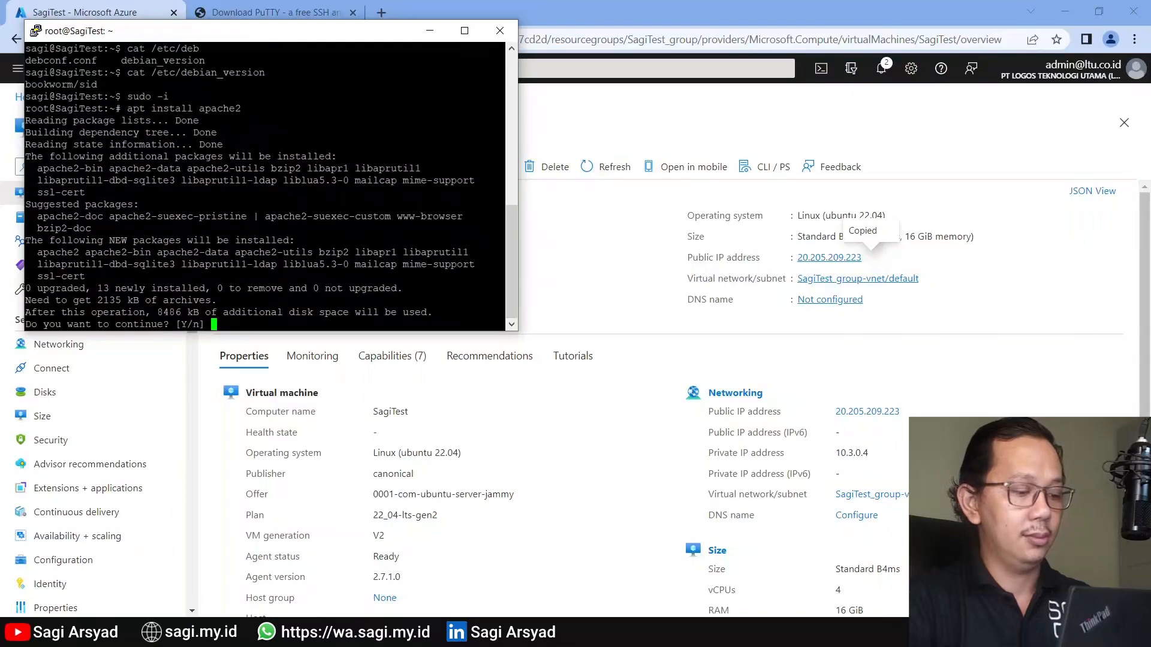
{"action": "key", "text": "Return"}
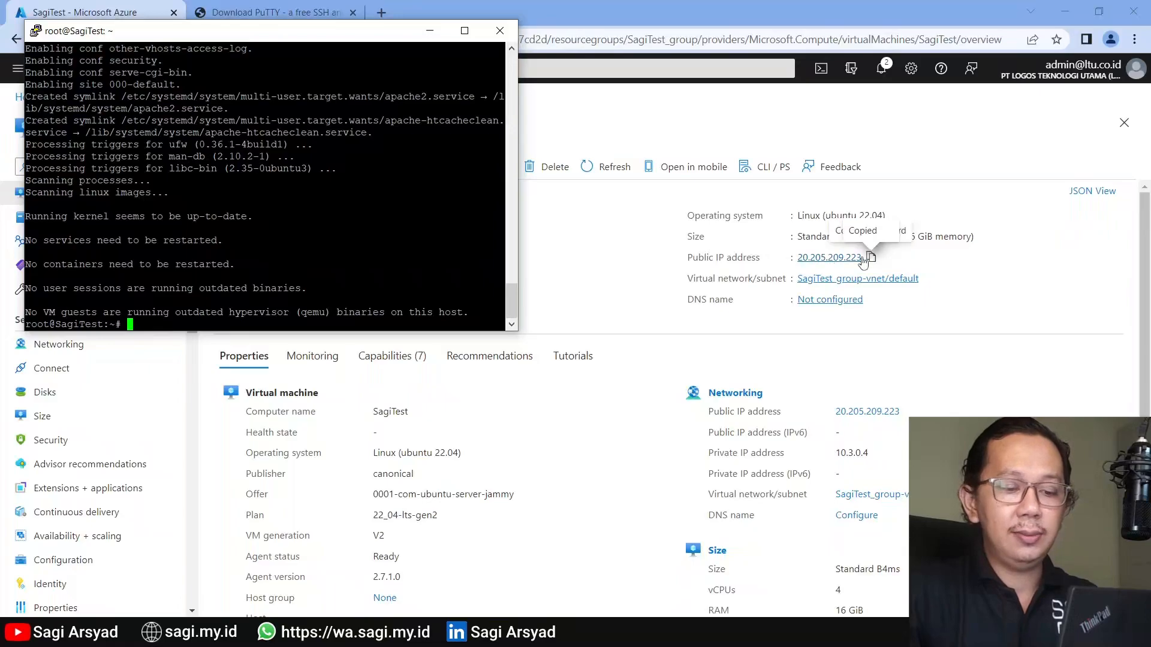
Copy the virtual machine's public IP address in the Azure portal and load it in a new browser tab.
{"action": "left_click", "coordinate": [870, 258]}
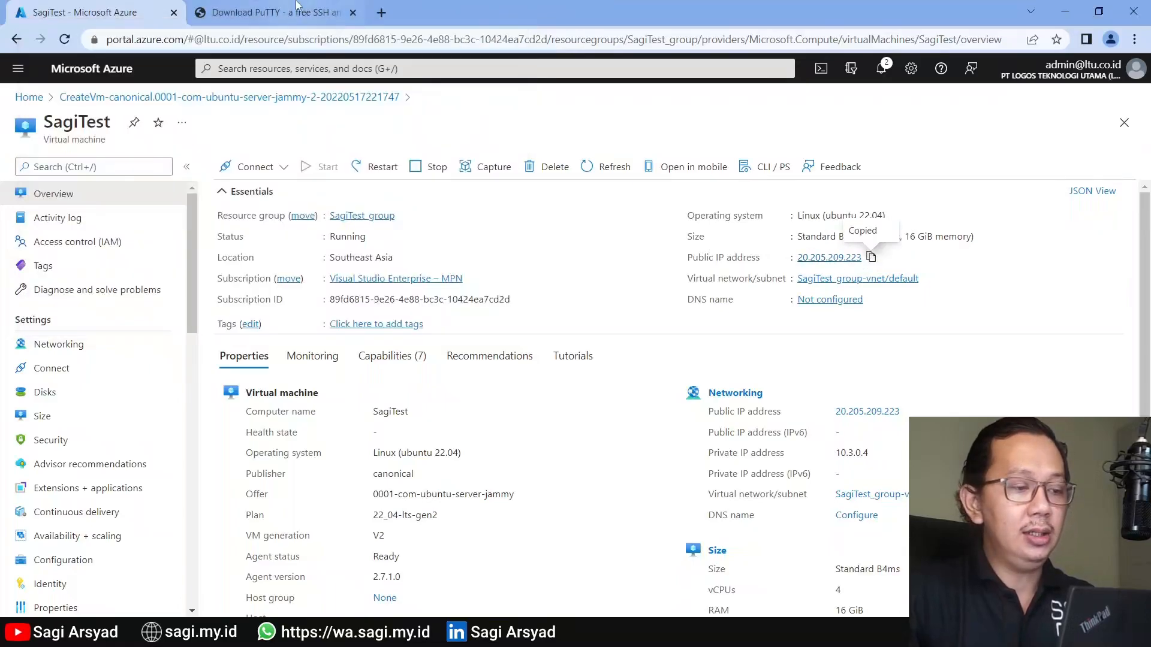
{"action": "left_click", "coordinate": [381, 13]}
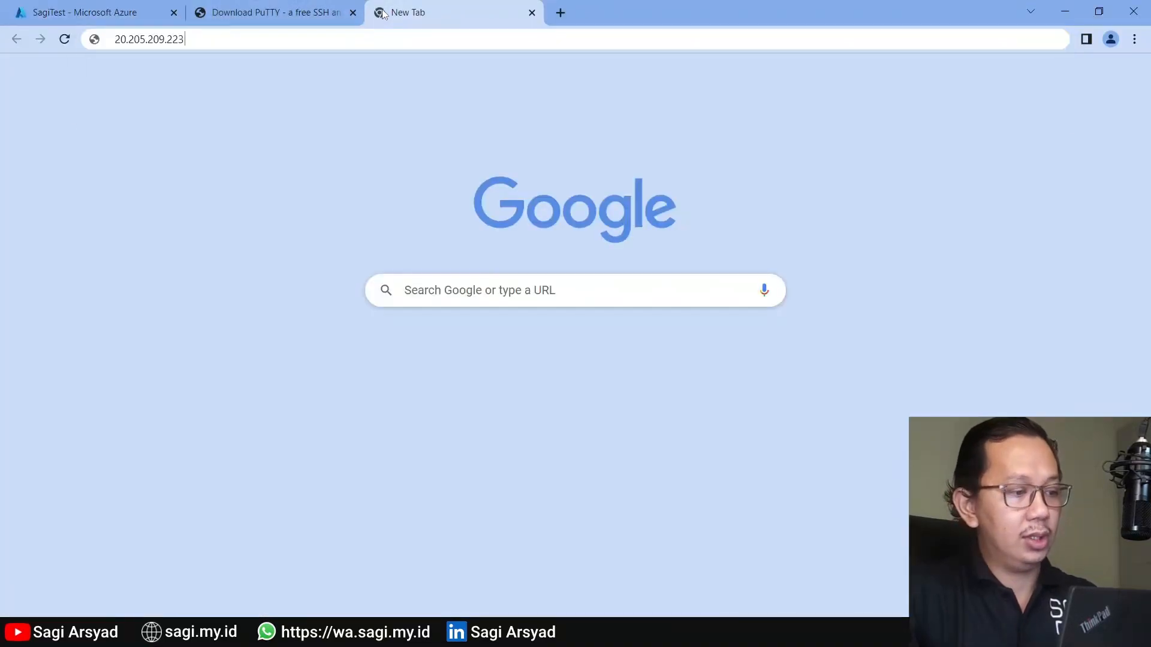
{"action": "key", "text": "ctrl+v"}
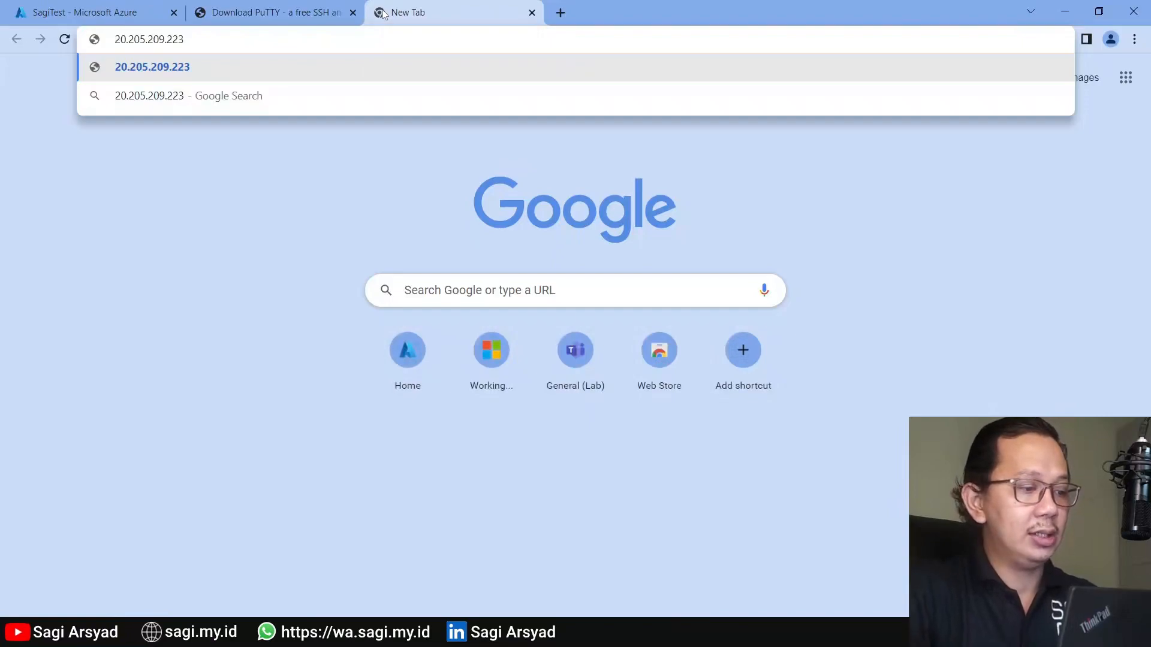
{"action": "key", "text": "Return"}
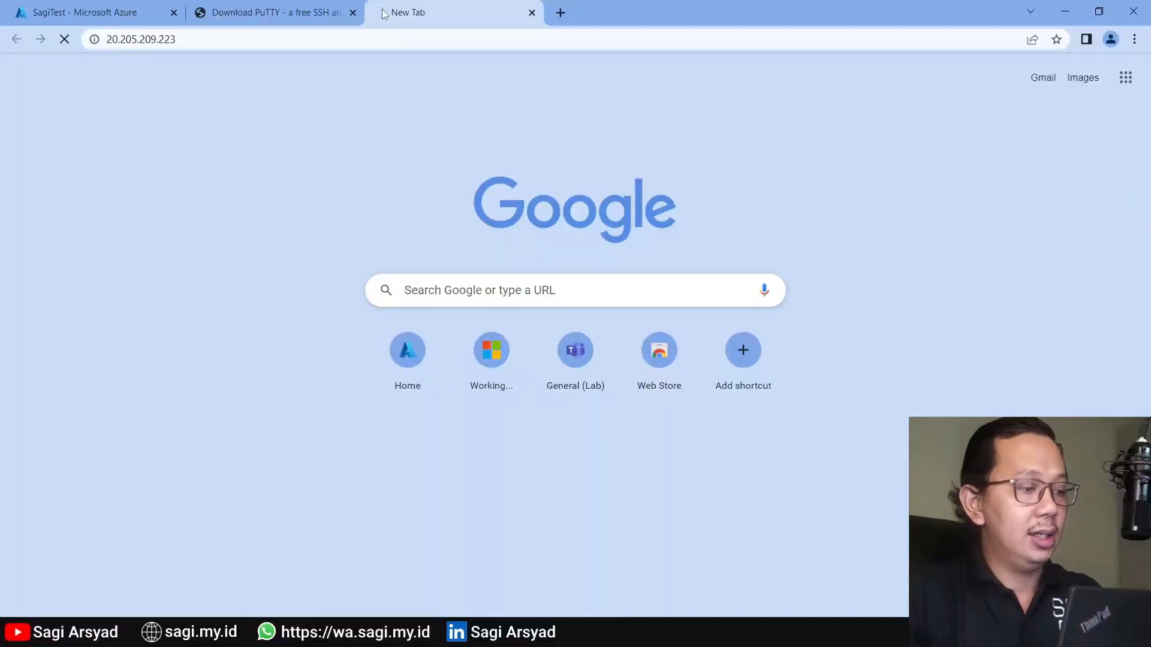
Add an inbound port rule for the HTTP service in the SagiTest virtual machine's networking settings in the Azure portal.
{"action": "left_click", "coordinate": [82, 8]}
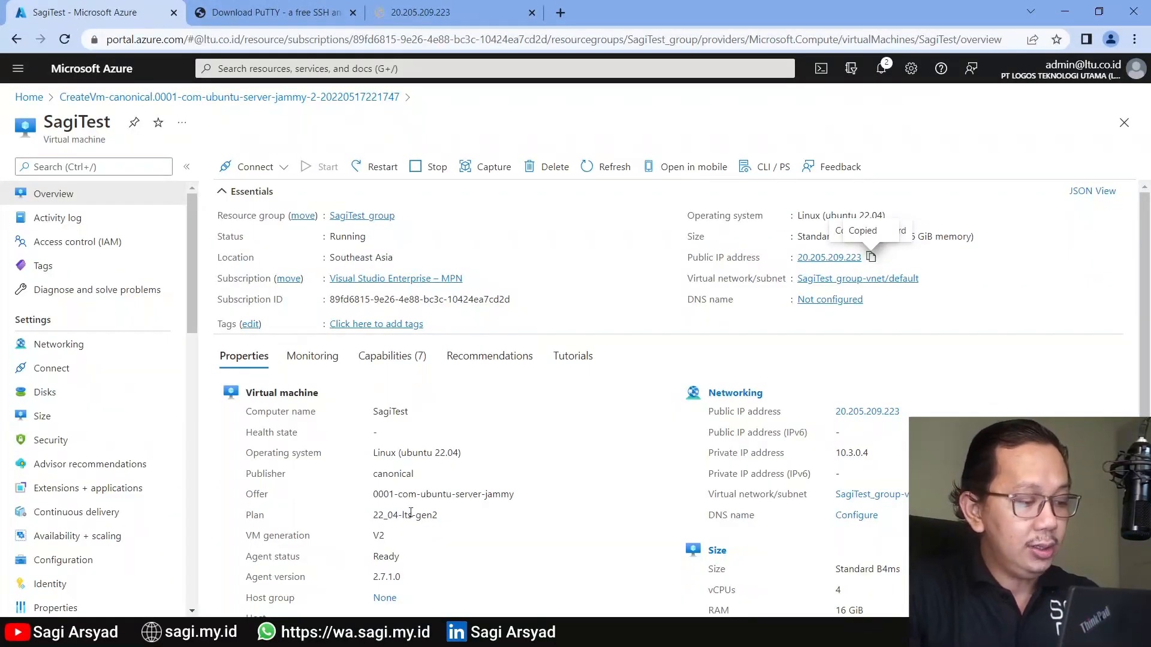
{"action": "left_click", "coordinate": [80, 350]}
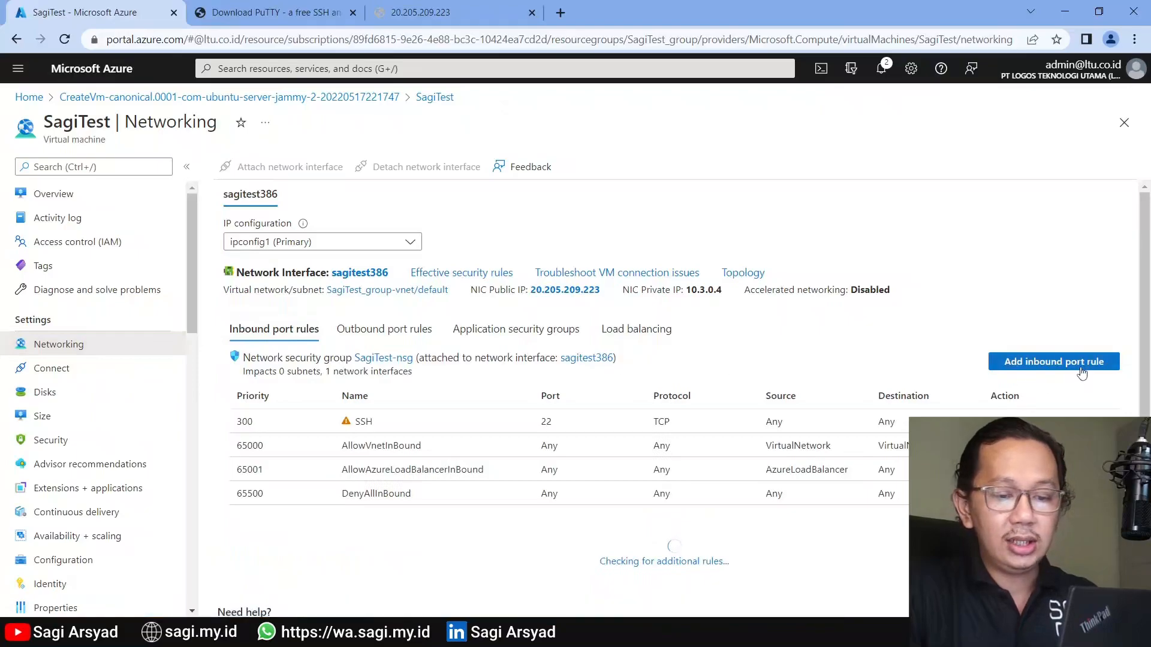
{"action": "left_click", "coordinate": [1081, 366]}
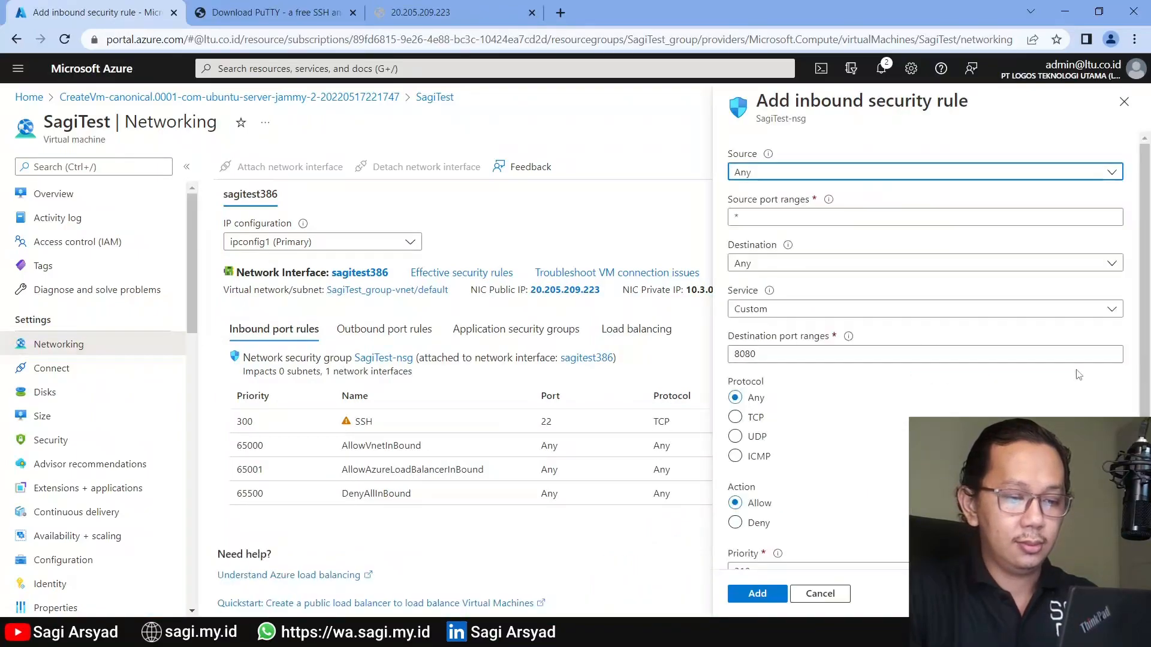
{"action": "left_click", "coordinate": [999, 311]}
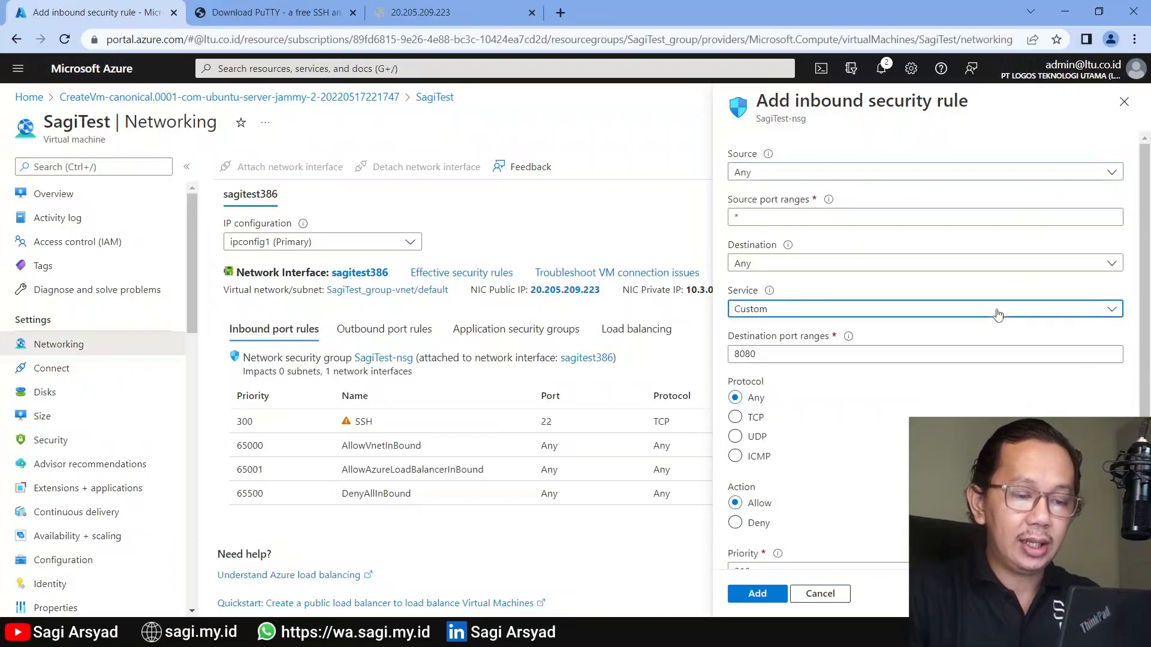
{"action": "left_click", "coordinate": [968, 332]}
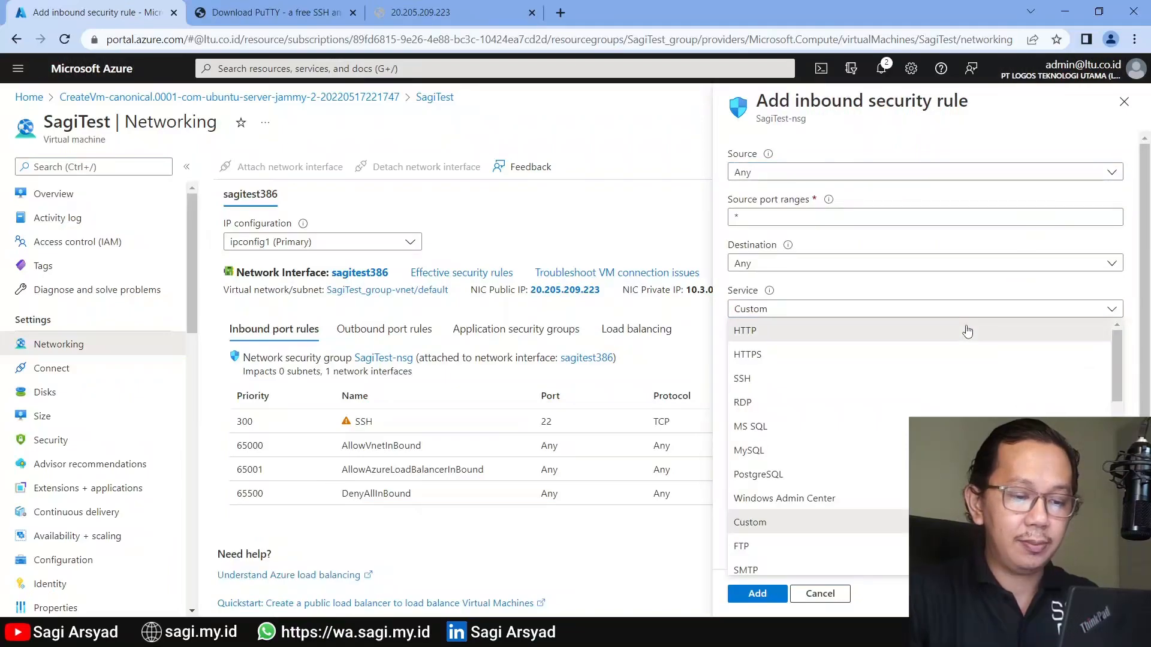
{"action": "left_click", "coordinate": [754, 593]}
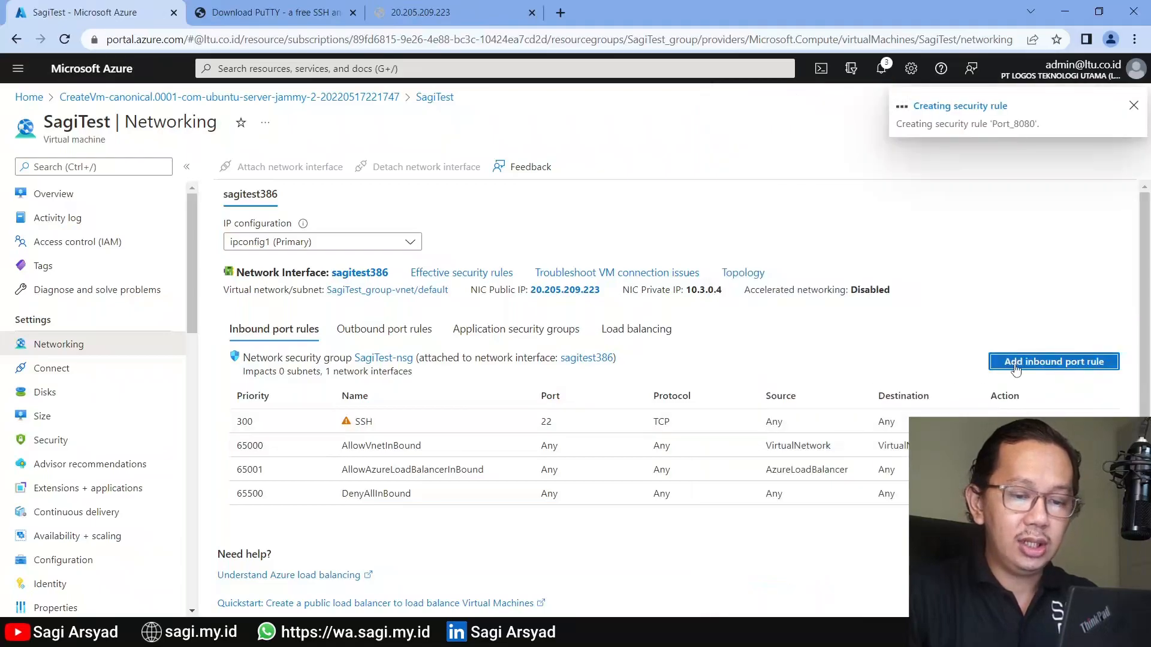
Add a second inbound port rule for the HTTPS service with priority 311 and the name Port_443.
{"action": "left_click", "coordinate": [1073, 362]}
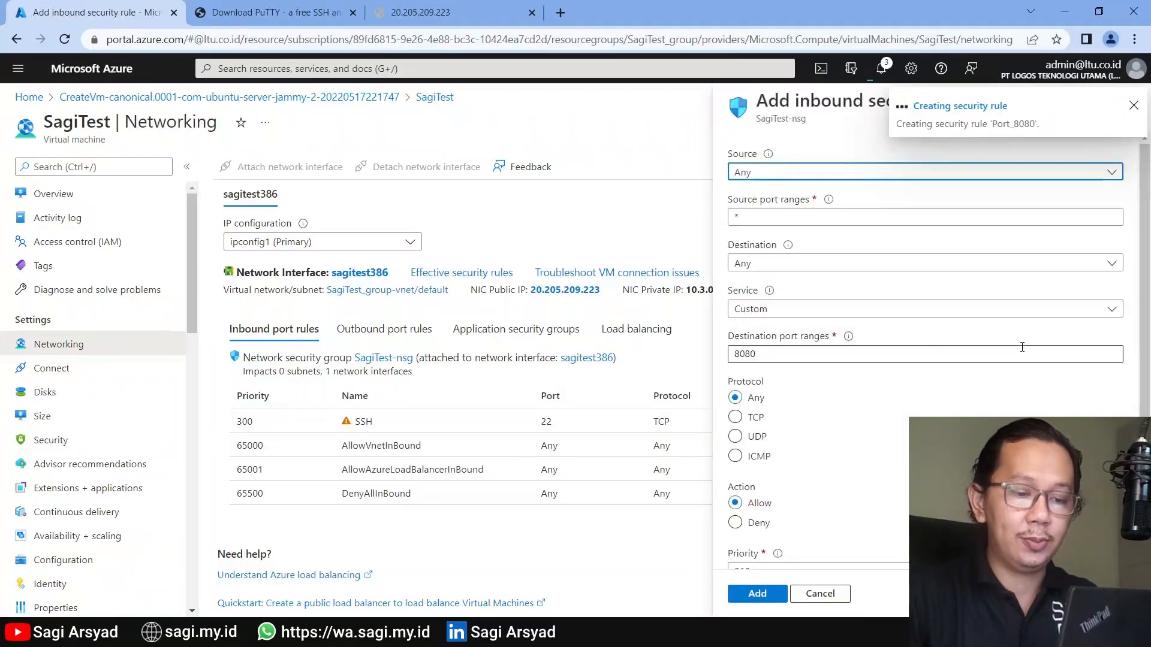
{"action": "left_click", "coordinate": [831, 308]}
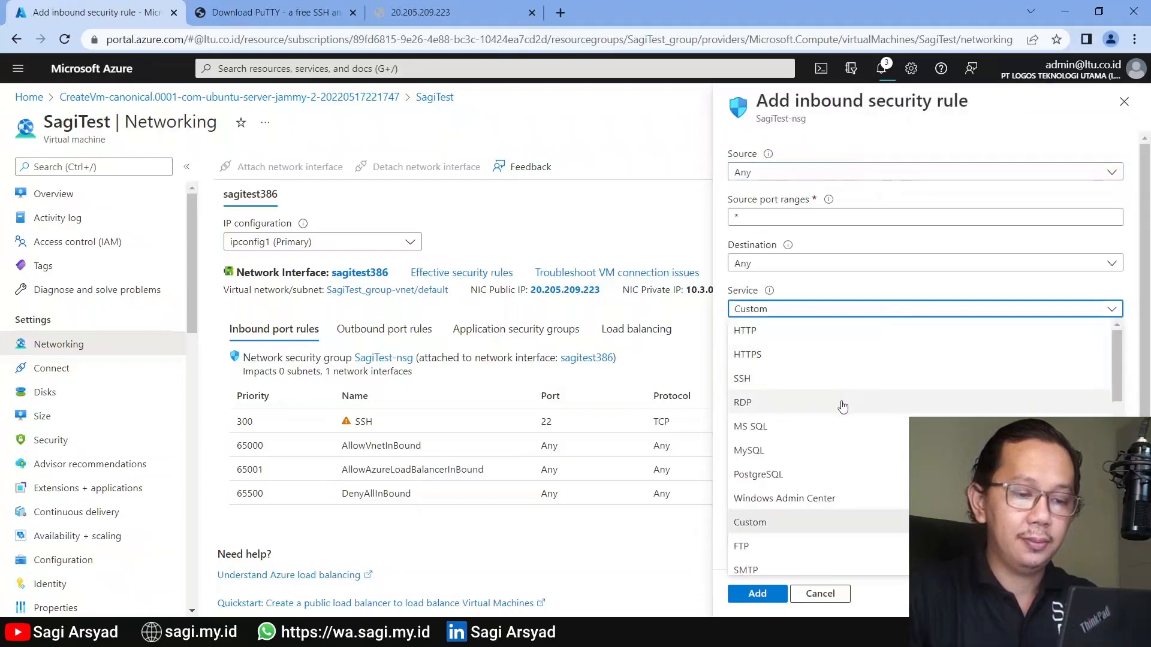
{"action": "left_click", "coordinate": [847, 353]}
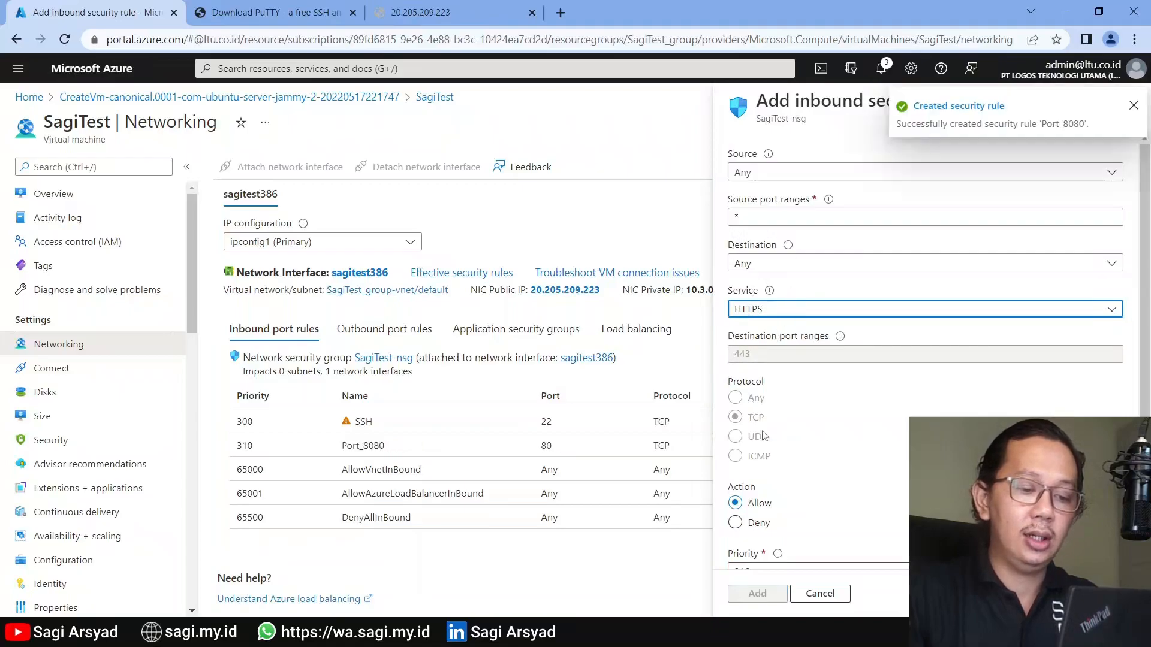
{"action": "scroll", "coordinate": [804, 497], "scroll_direction": "down", "scroll_amount": 3}
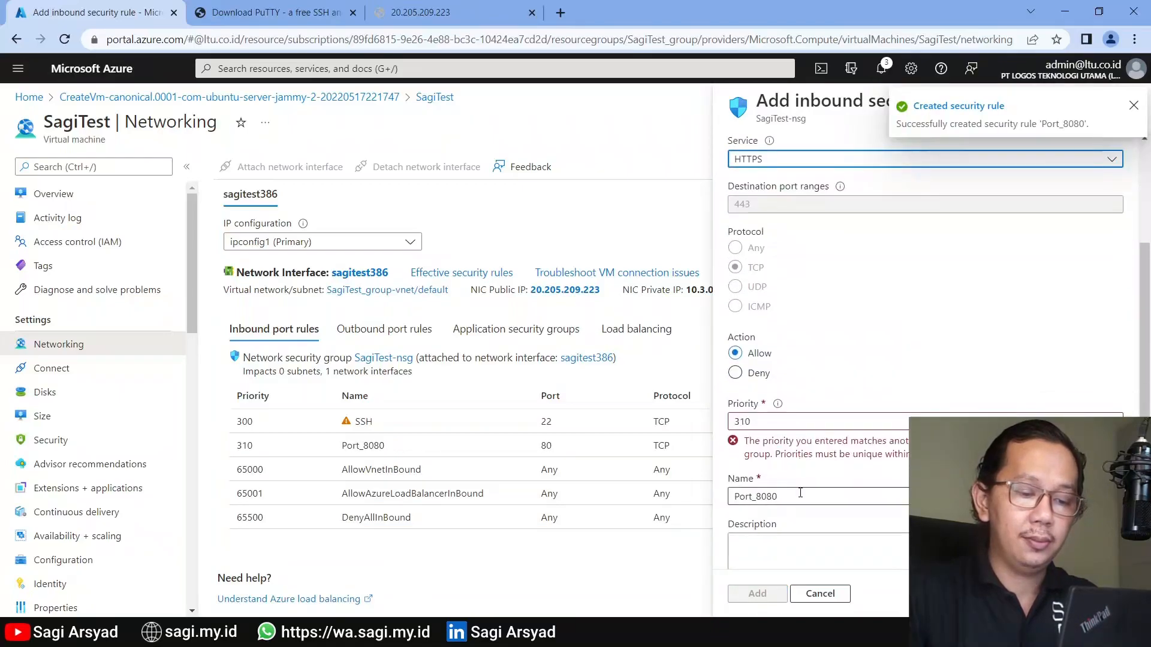
{"action": "left_click", "coordinate": [757, 423]}
{"action": "left_click_drag", "start_coordinate": [752, 424], "coordinate": [747, 423]}
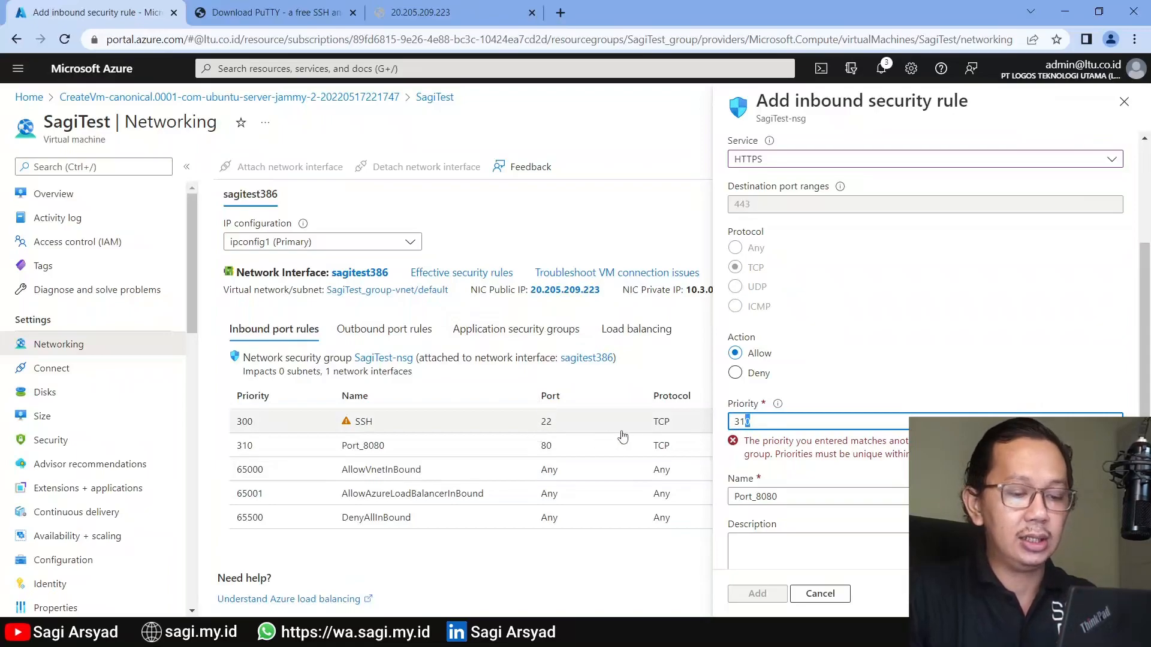
{"action": "type", "text": "1"}
{"action": "left_click", "coordinate": [753, 596]}
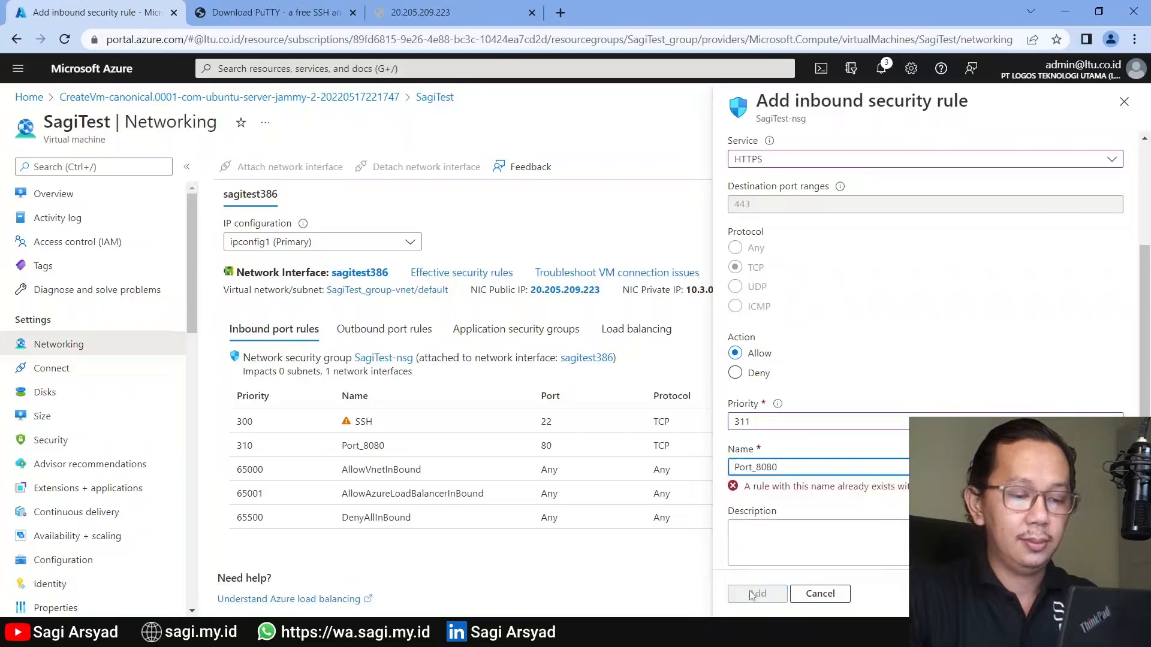
{"action": "left_click_drag", "start_coordinate": [786, 465], "coordinate": [756, 464]}
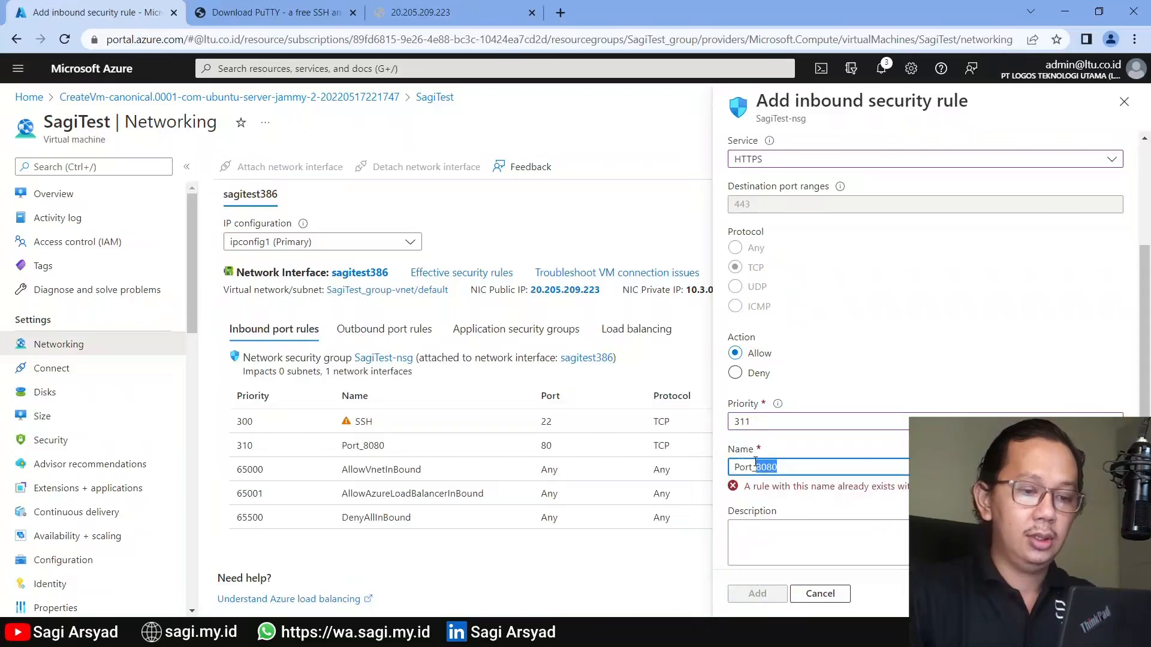
{"action": "type", "text": "443"}
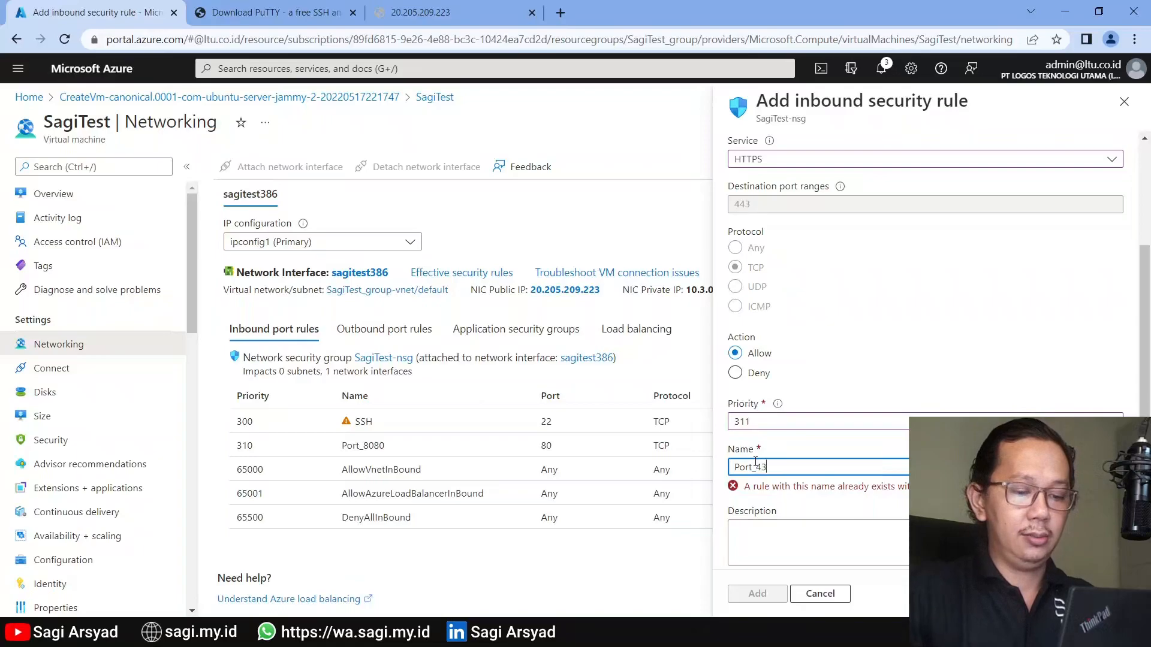
{"action": "left_click", "coordinate": [770, 599]}
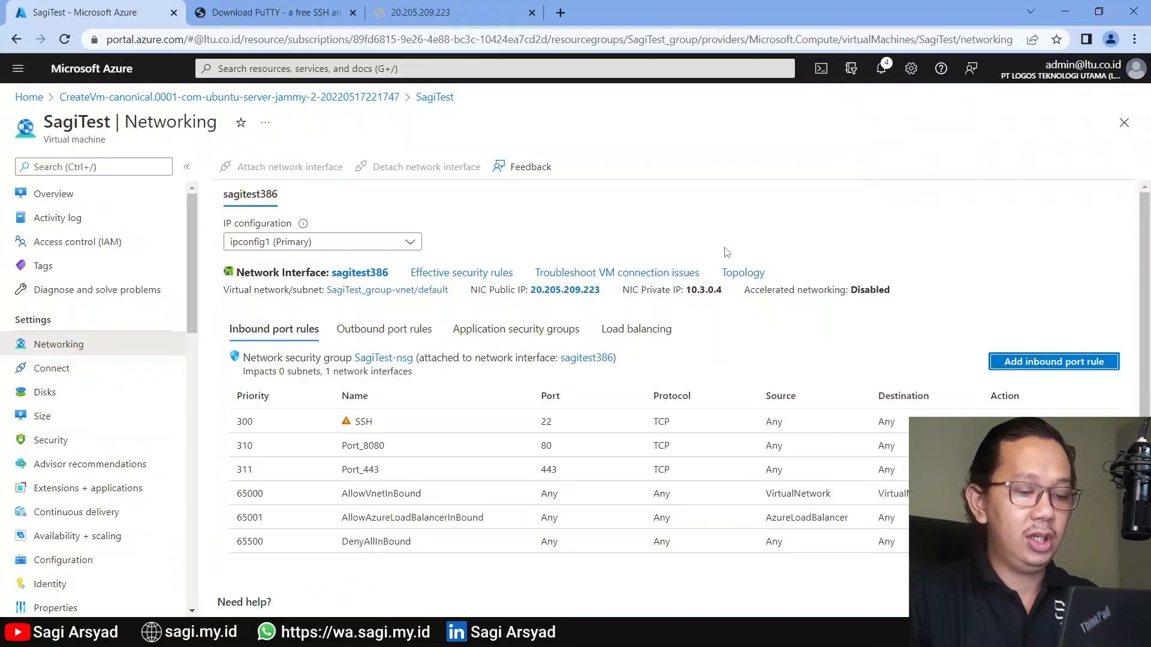
Reload the web page at the virtual machine's public IP address to test access to the Apache server.
{"action": "left_click", "coordinate": [439, 6]}
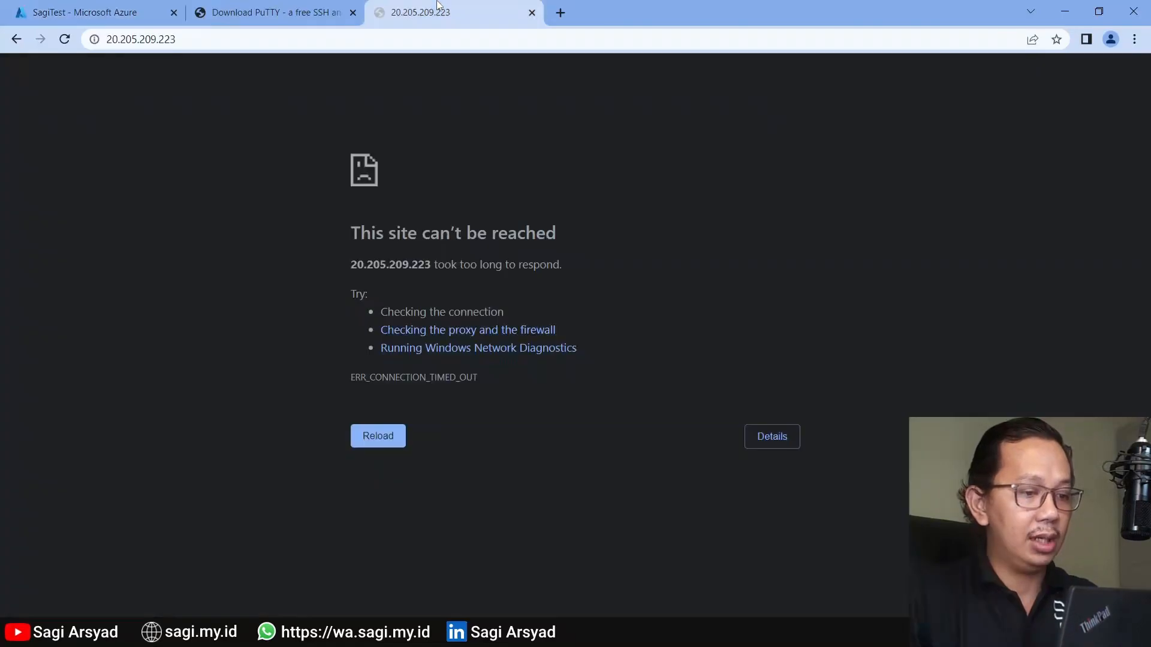
{"action": "left_click", "coordinate": [64, 38]}
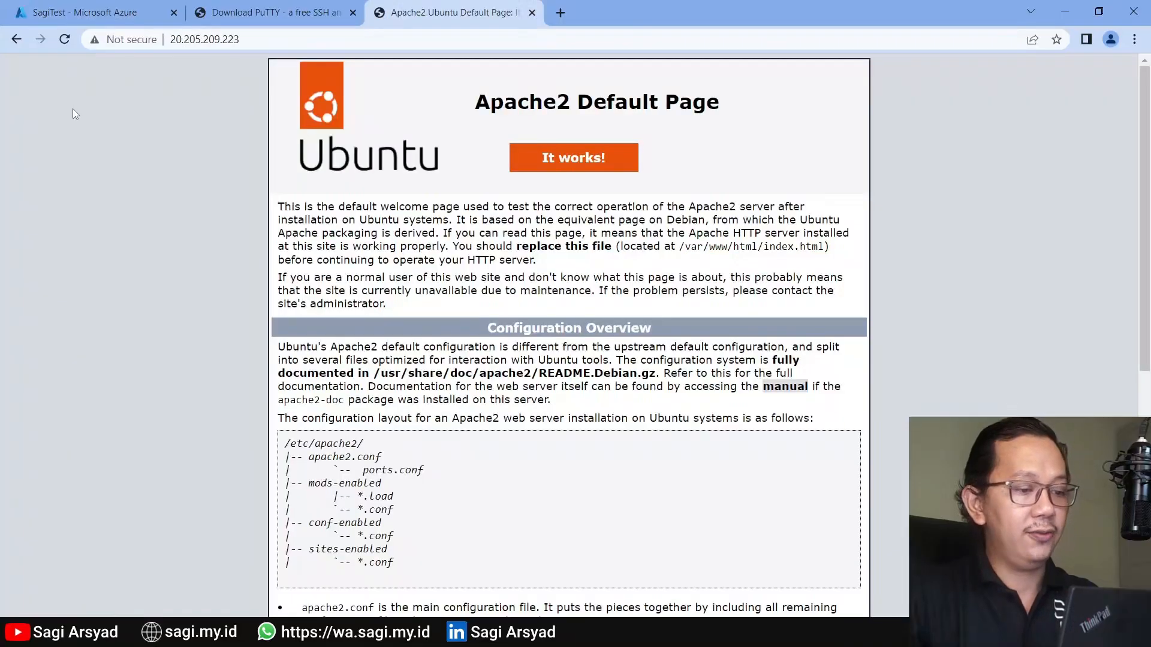